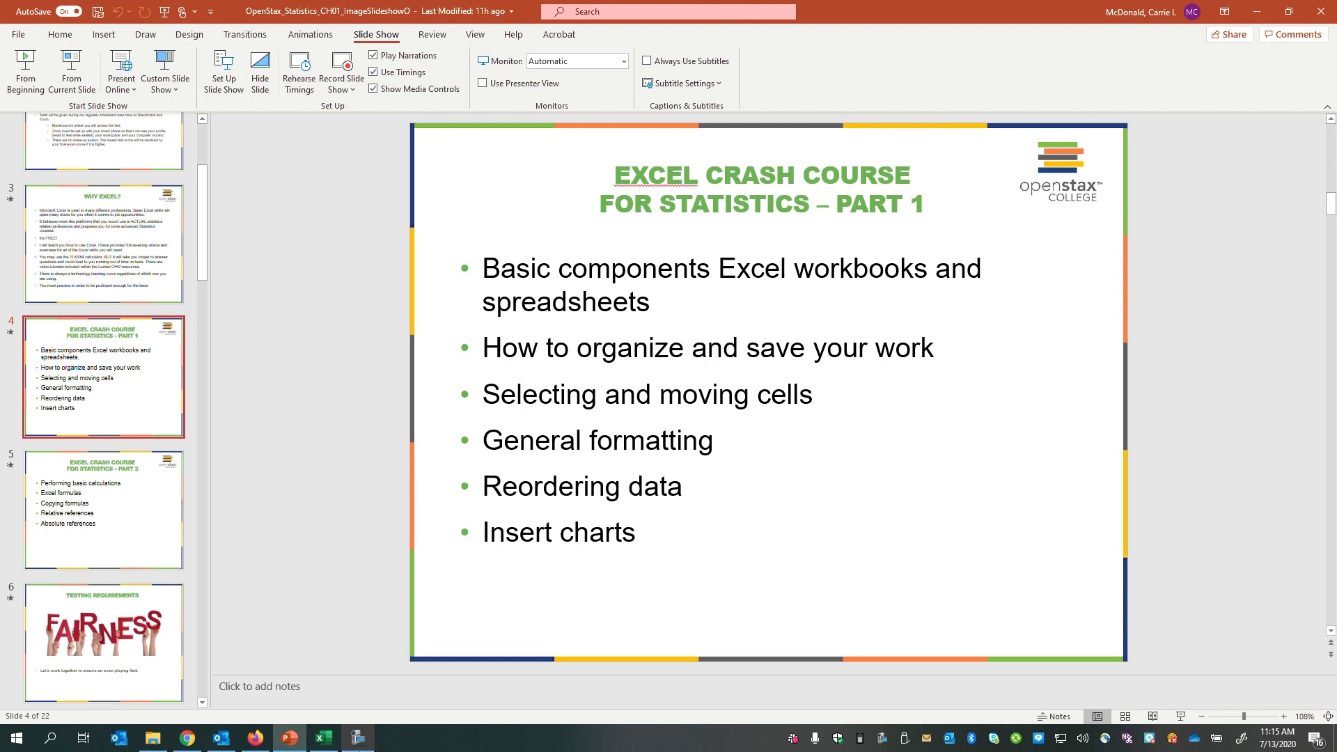
Save the workbook to OER COURSE DEVEL as 'excel crash 1', overwriting the existing copy
key(alt+Tab)
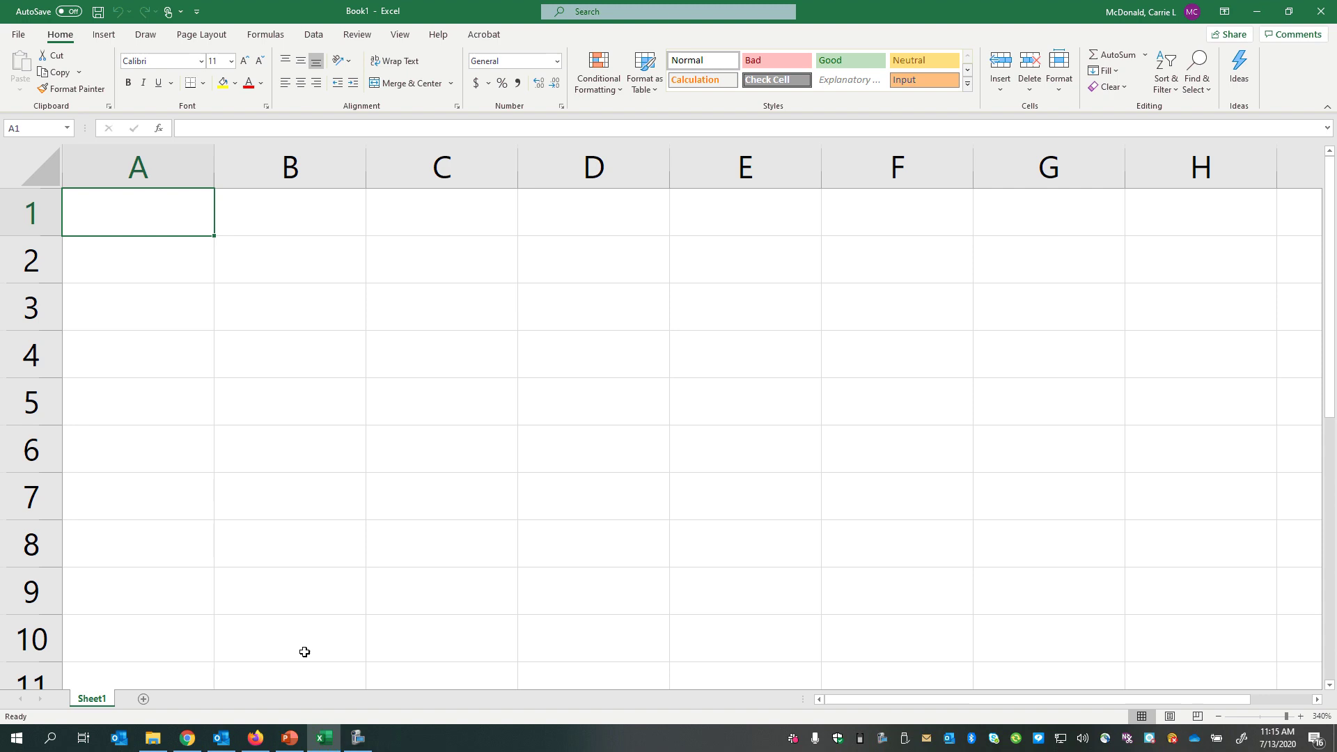
scroll(304, 652, up, 2)
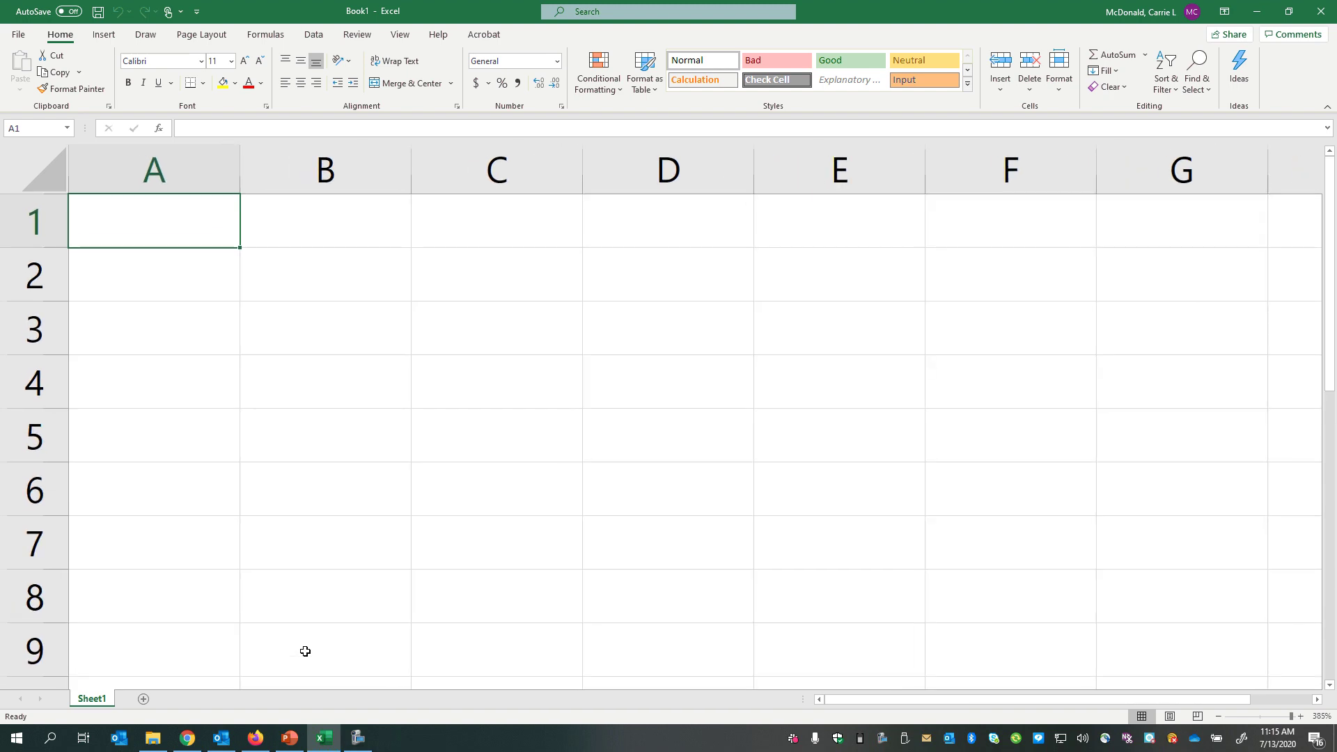
scroll(304, 651, up, 1)
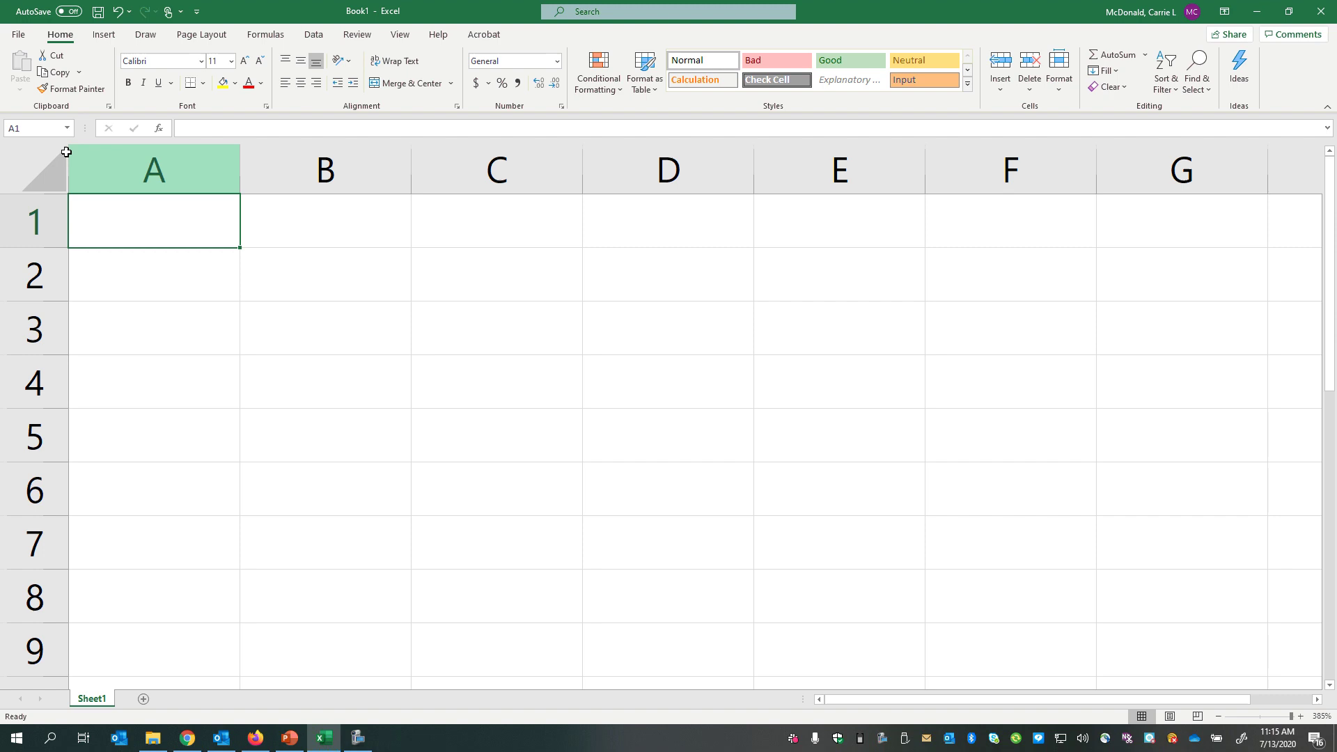
click(18, 36)
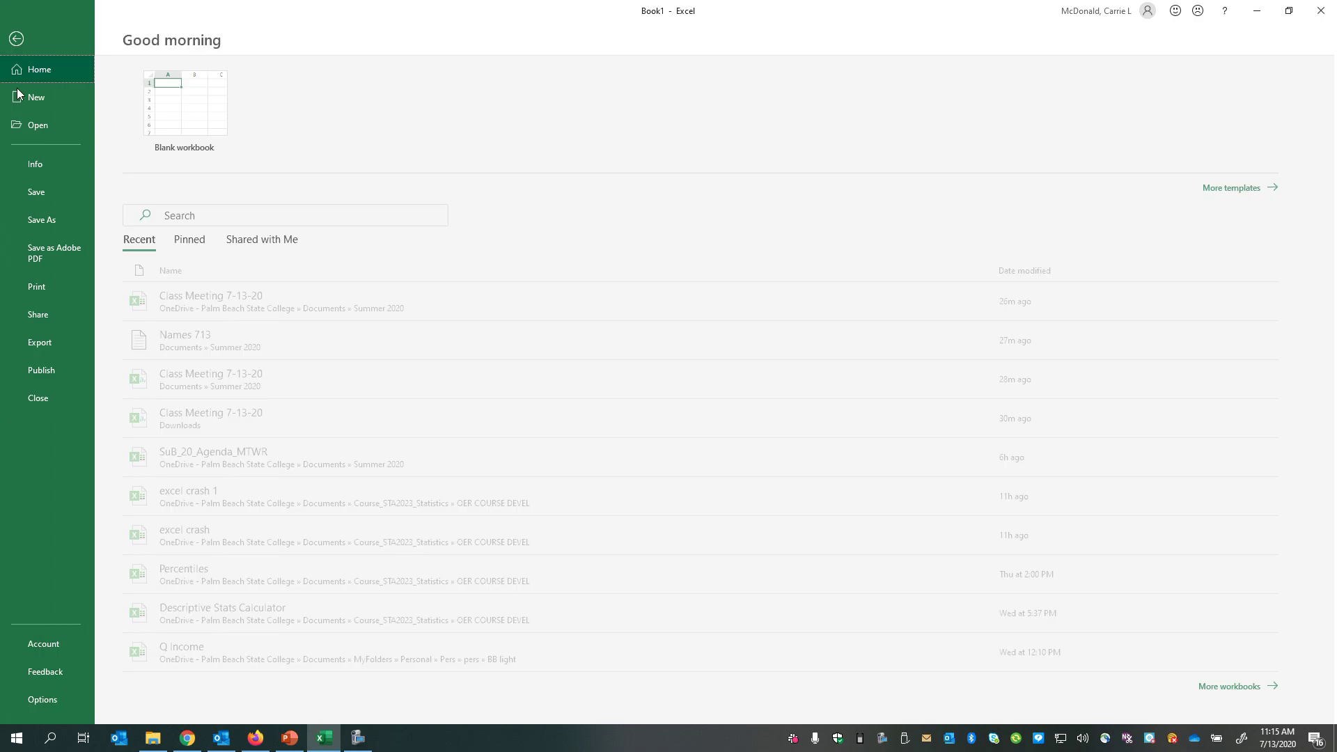
click(29, 220)
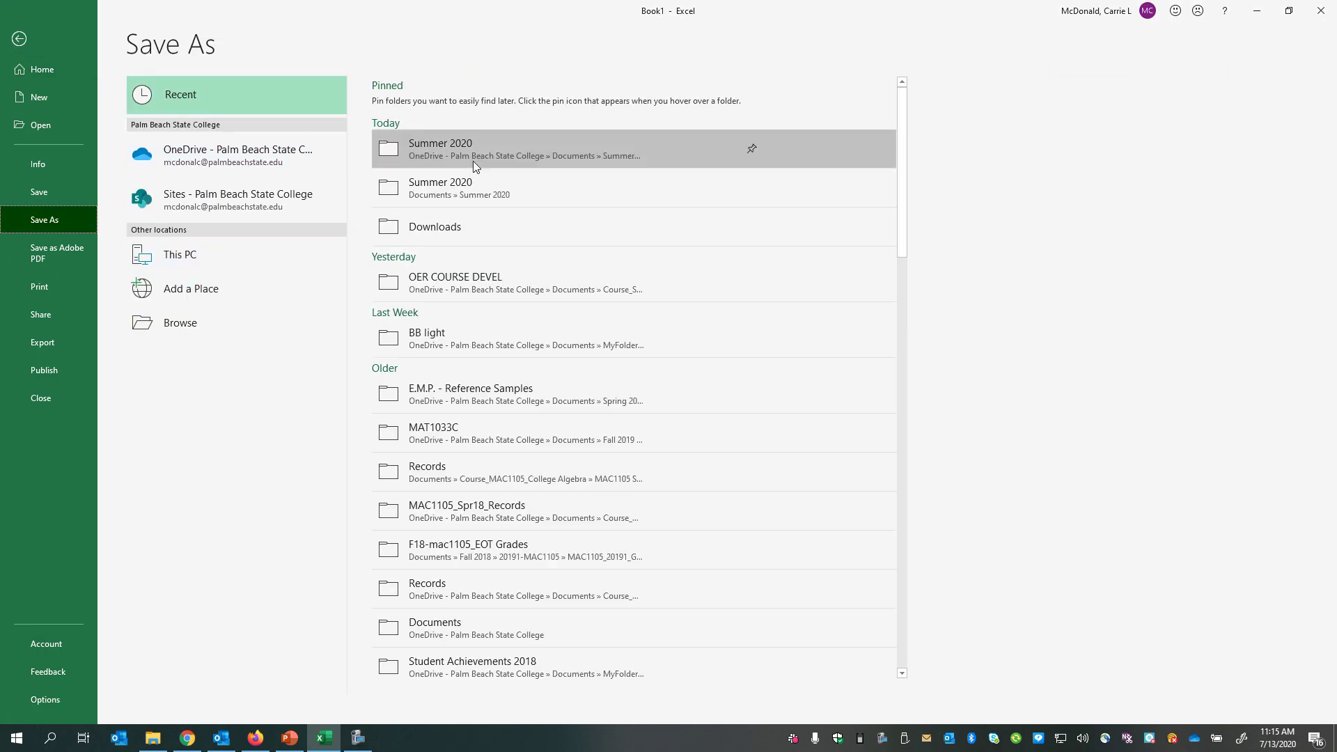
click(452, 286)
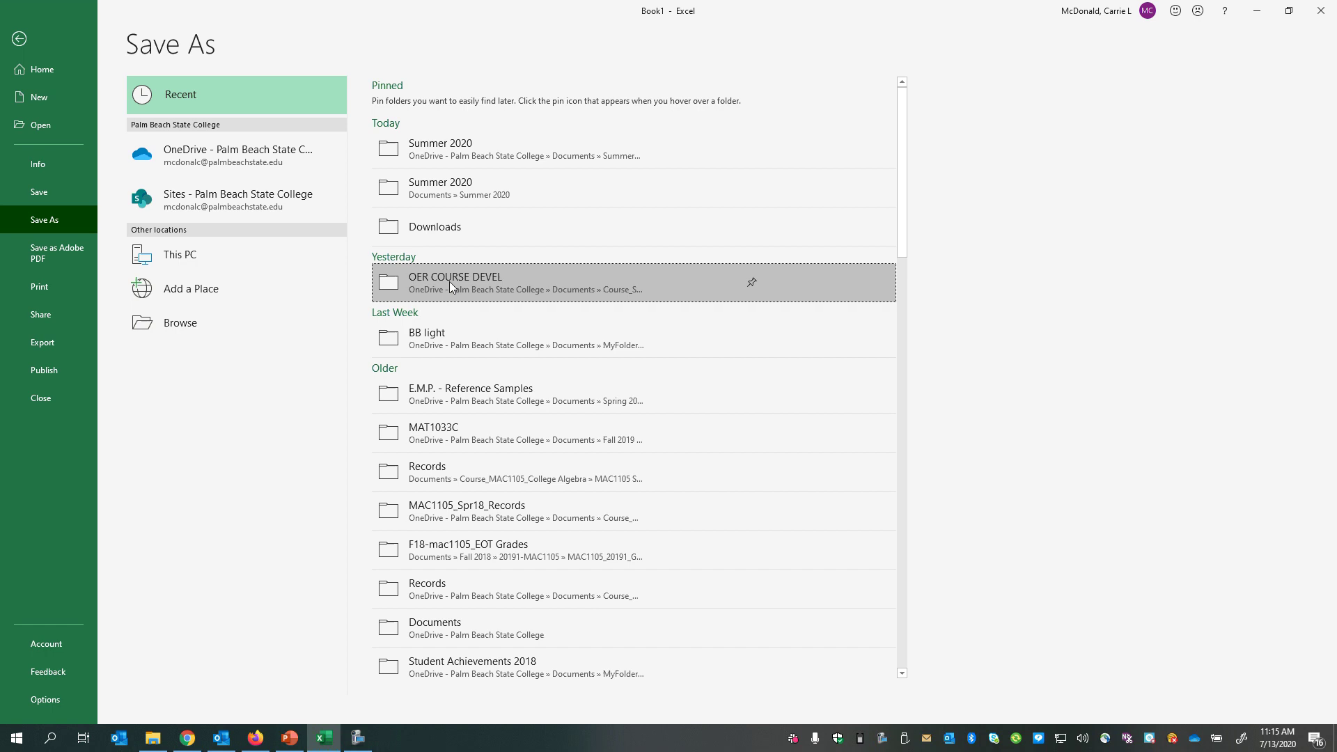
click(406, 104)
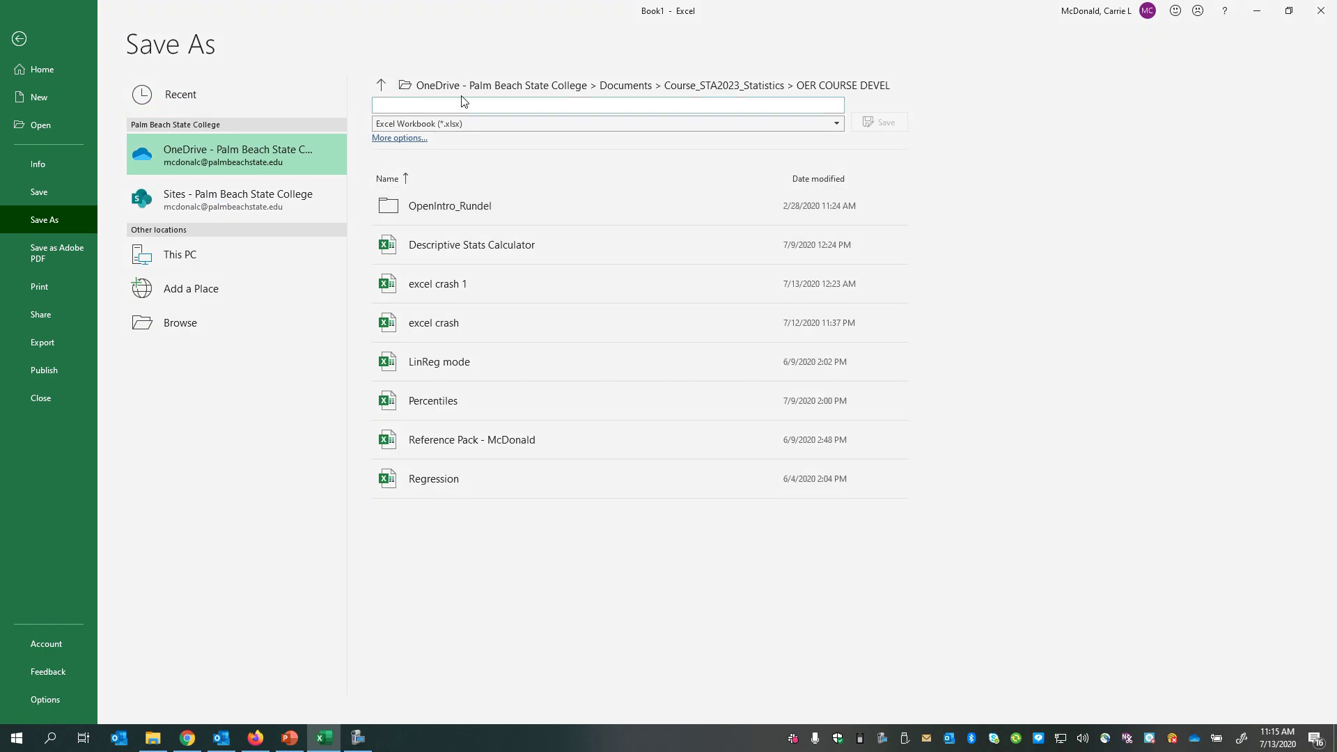
text(excel crash 1)
click(888, 129)
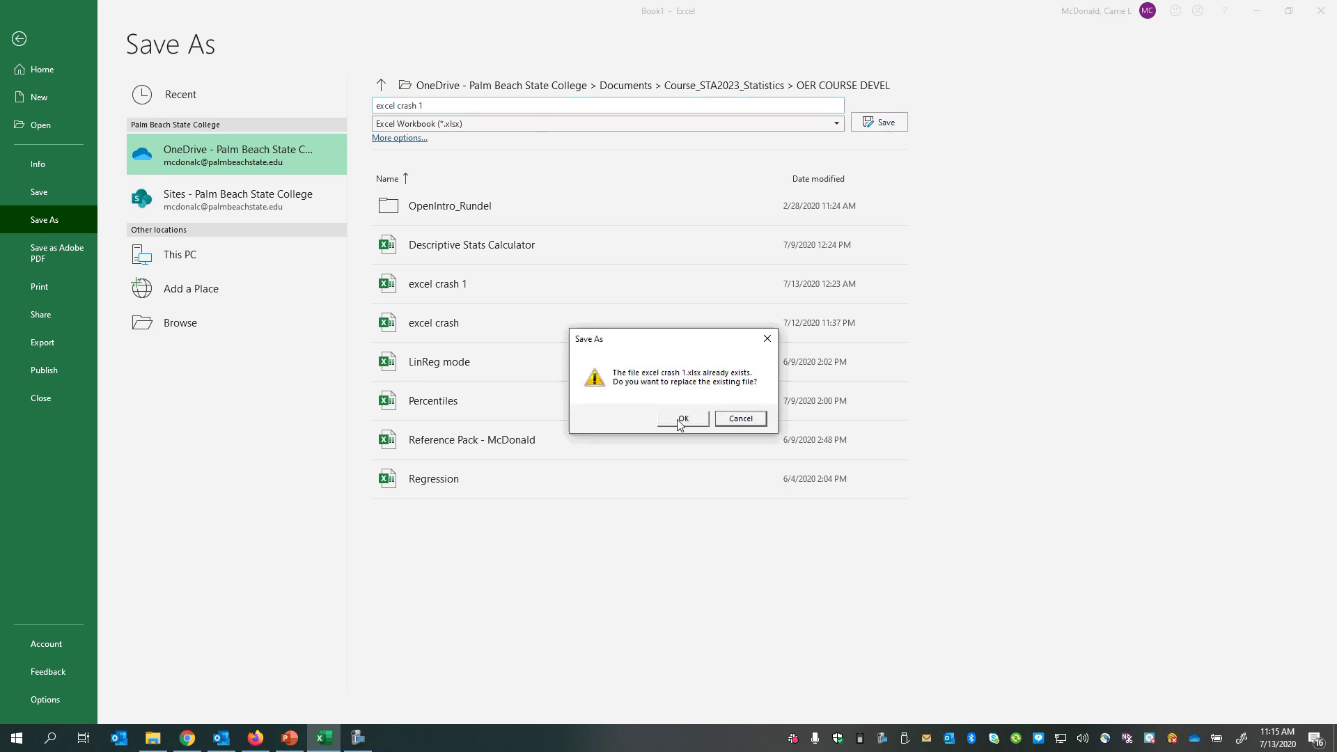
click(680, 421)
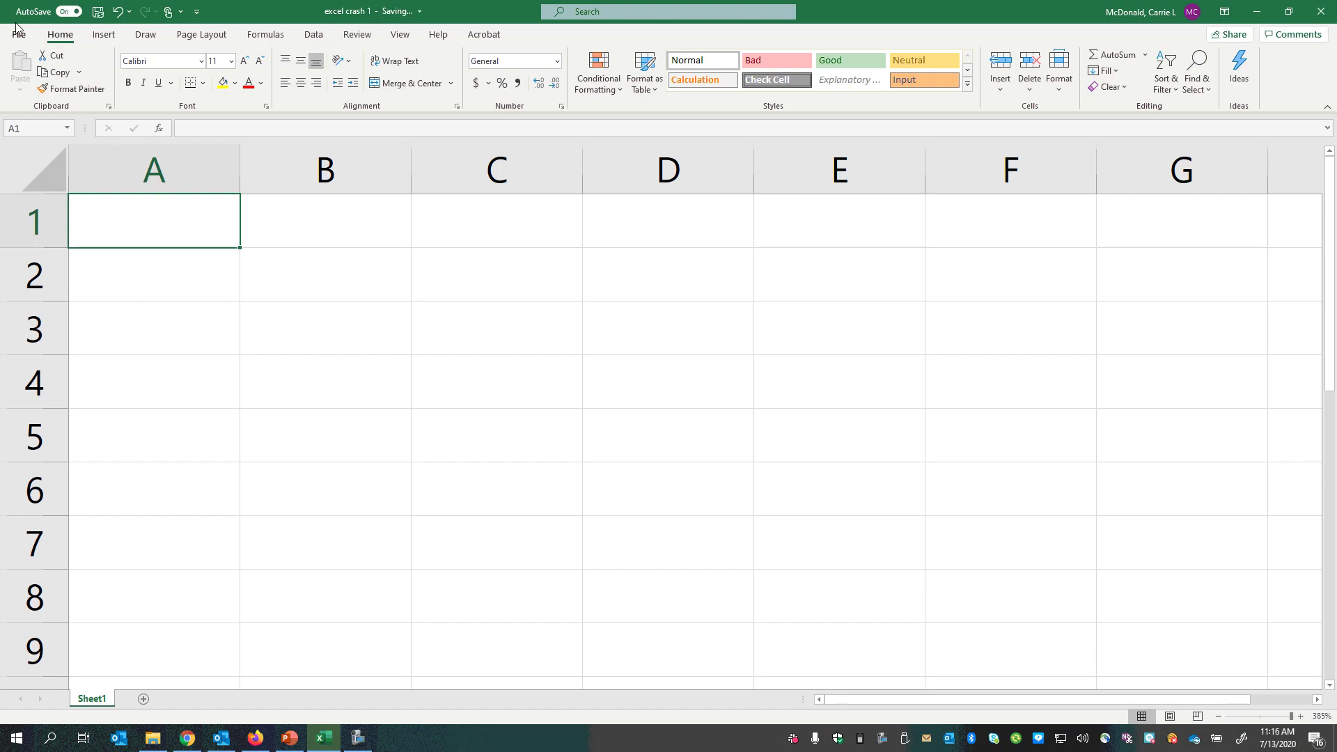
Turn AutoSave off and back on, then add two new worksheets
click(68, 13)
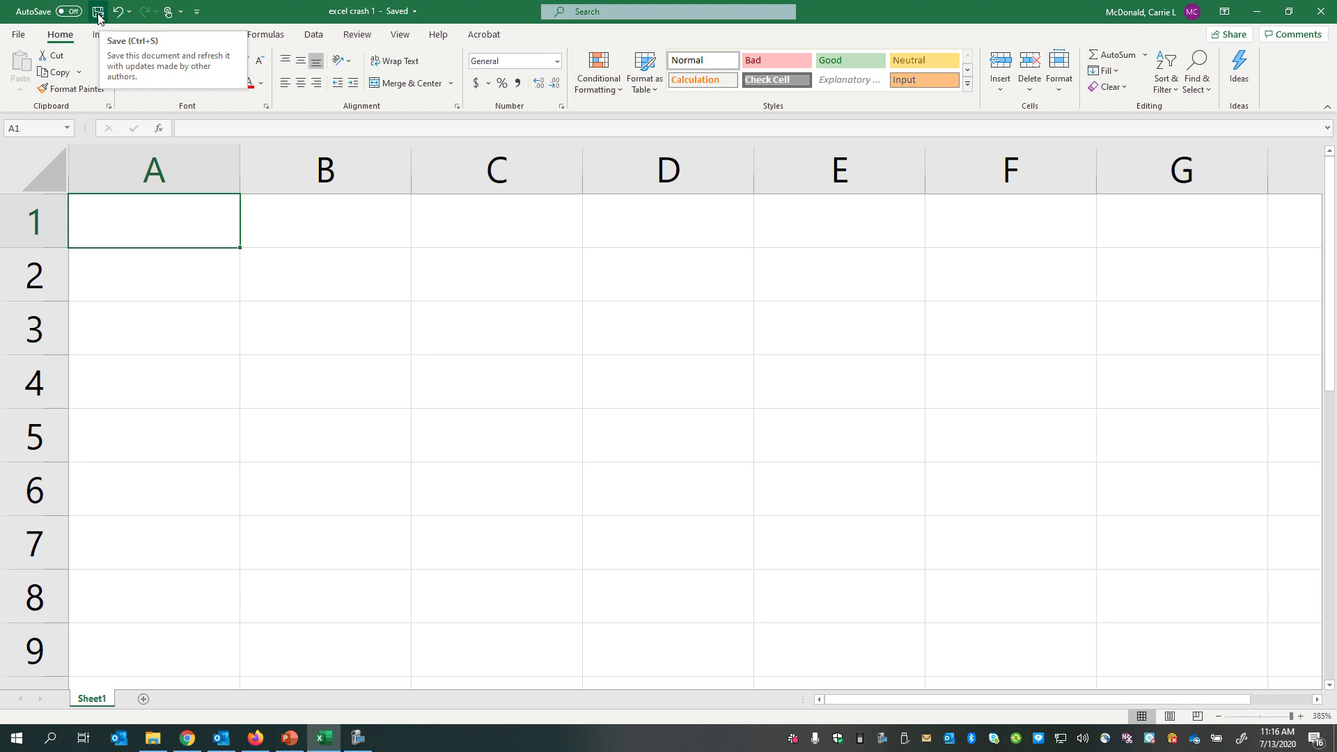
click(67, 12)
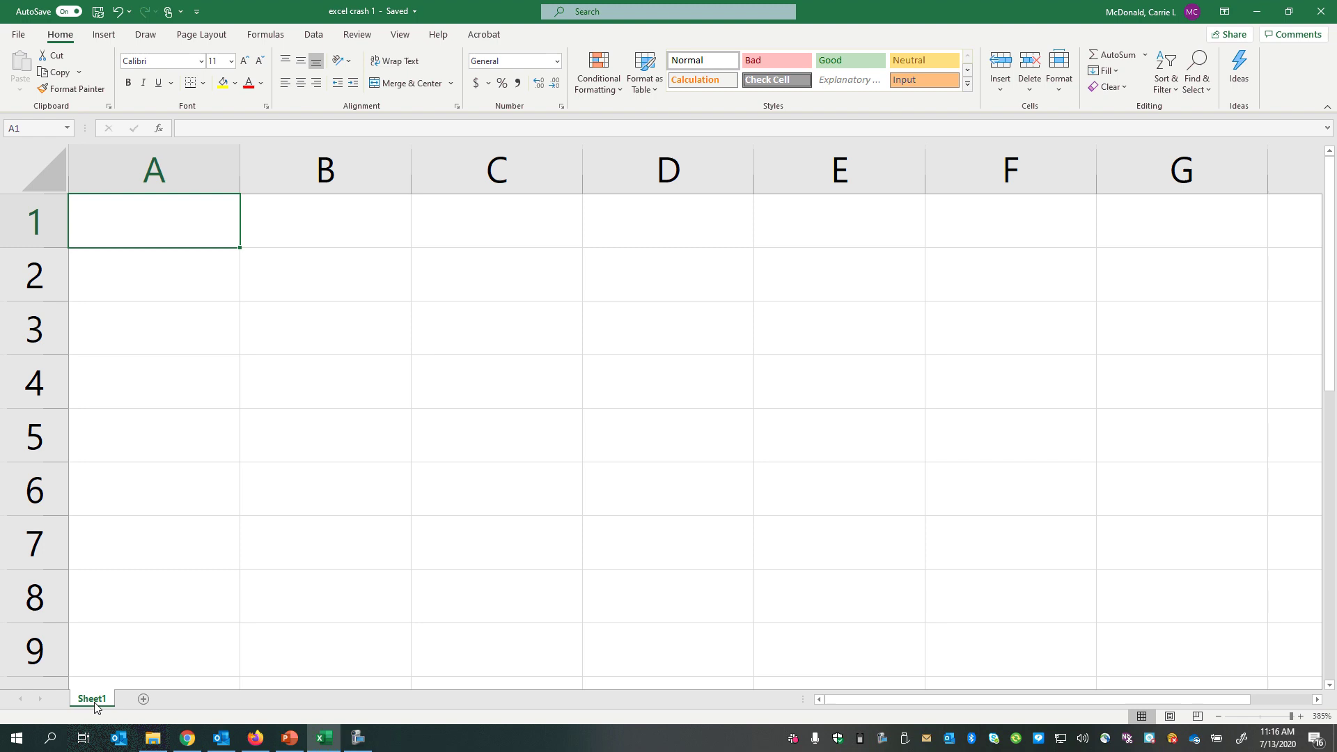
click(143, 700)
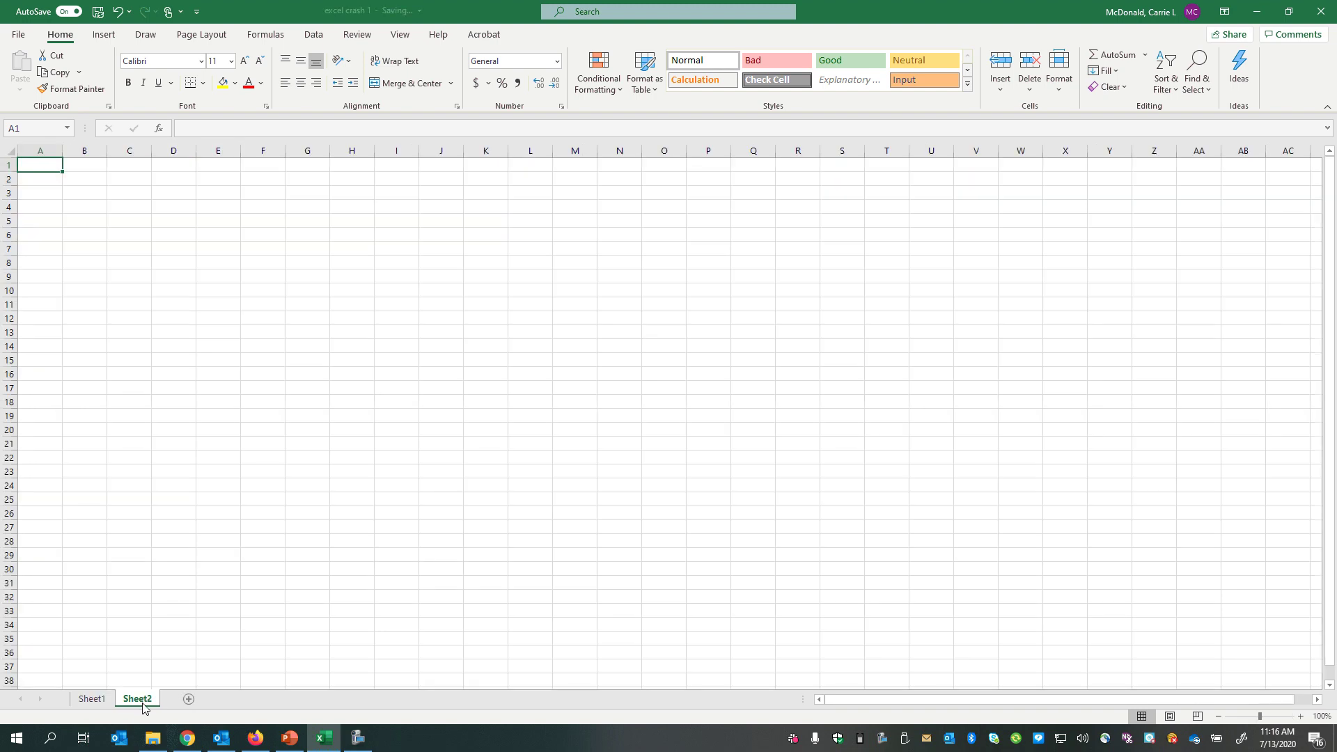
click(188, 700)
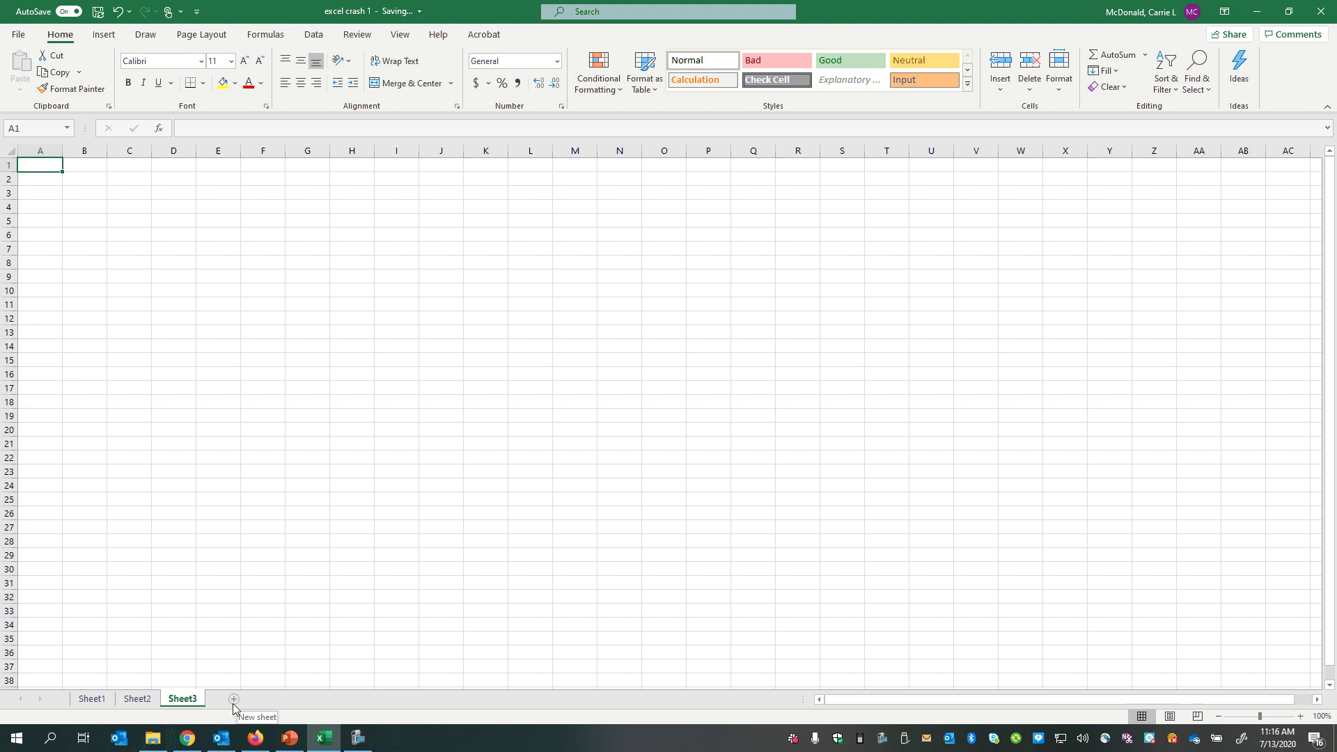
Rename the three sheet tabs to 1, 2 and 3, ending on sheet 1
click(91, 699)
right_click(90, 700)
click(117, 551)
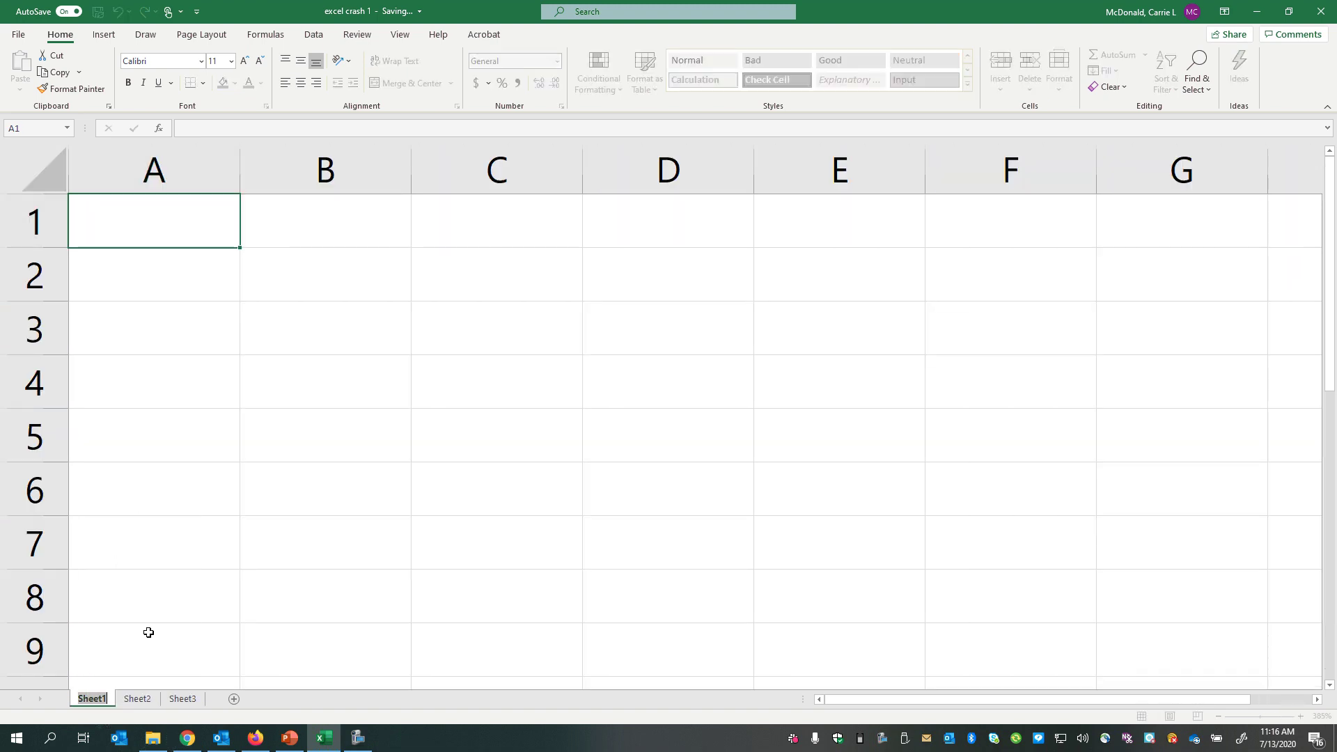
text(1)
click(128, 699)
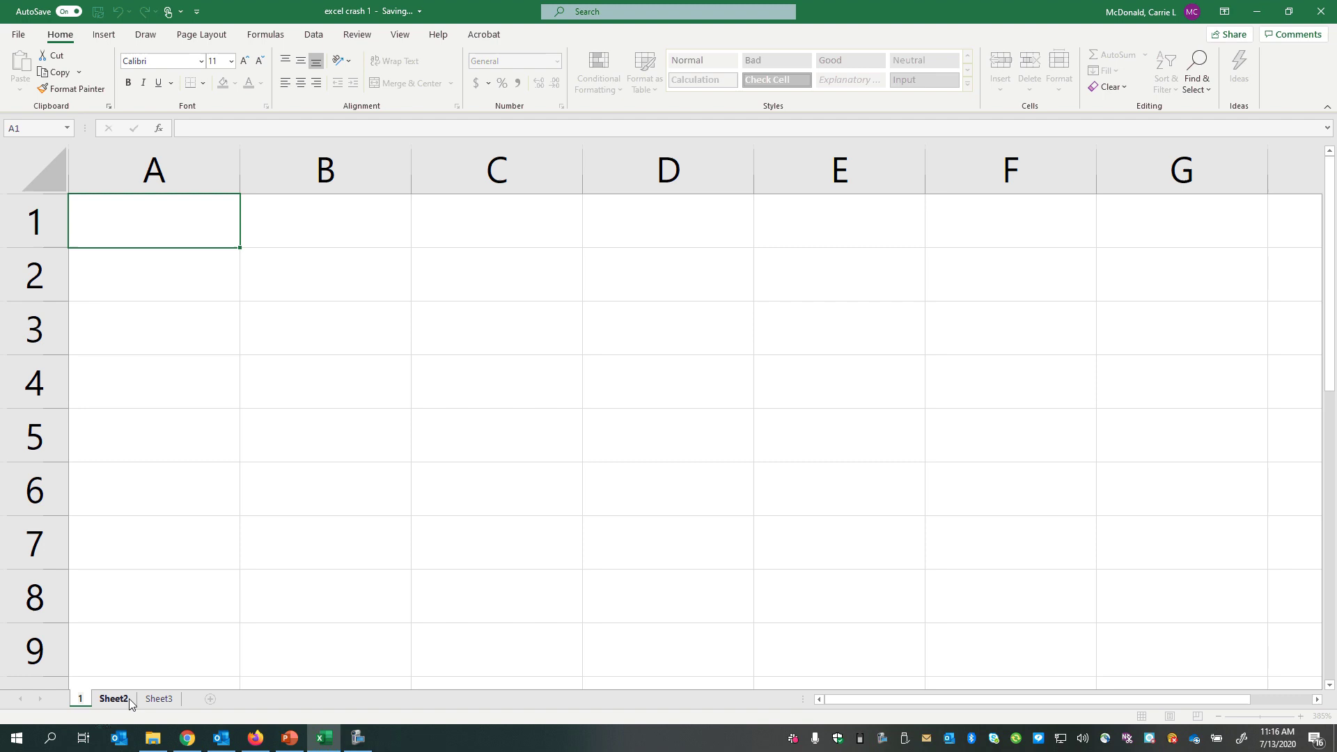
right_click(128, 700)
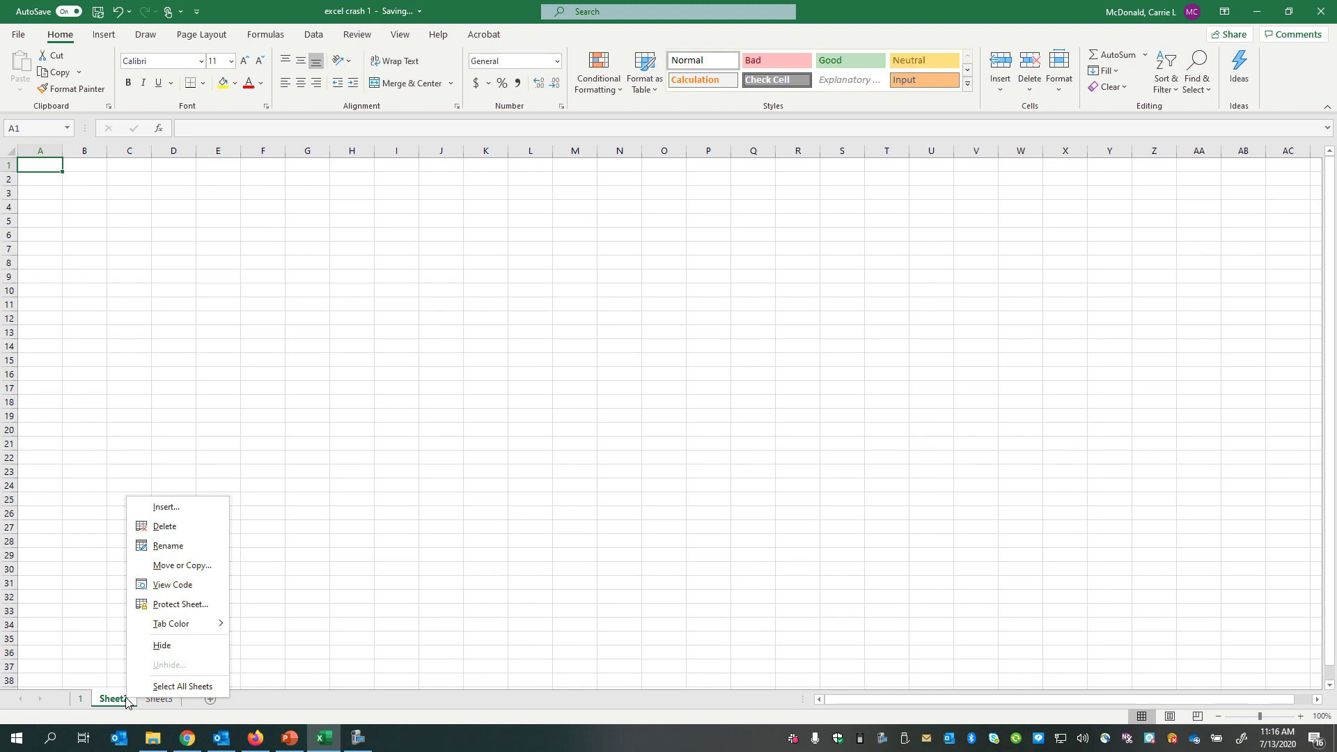
click(156, 546)
text(2)
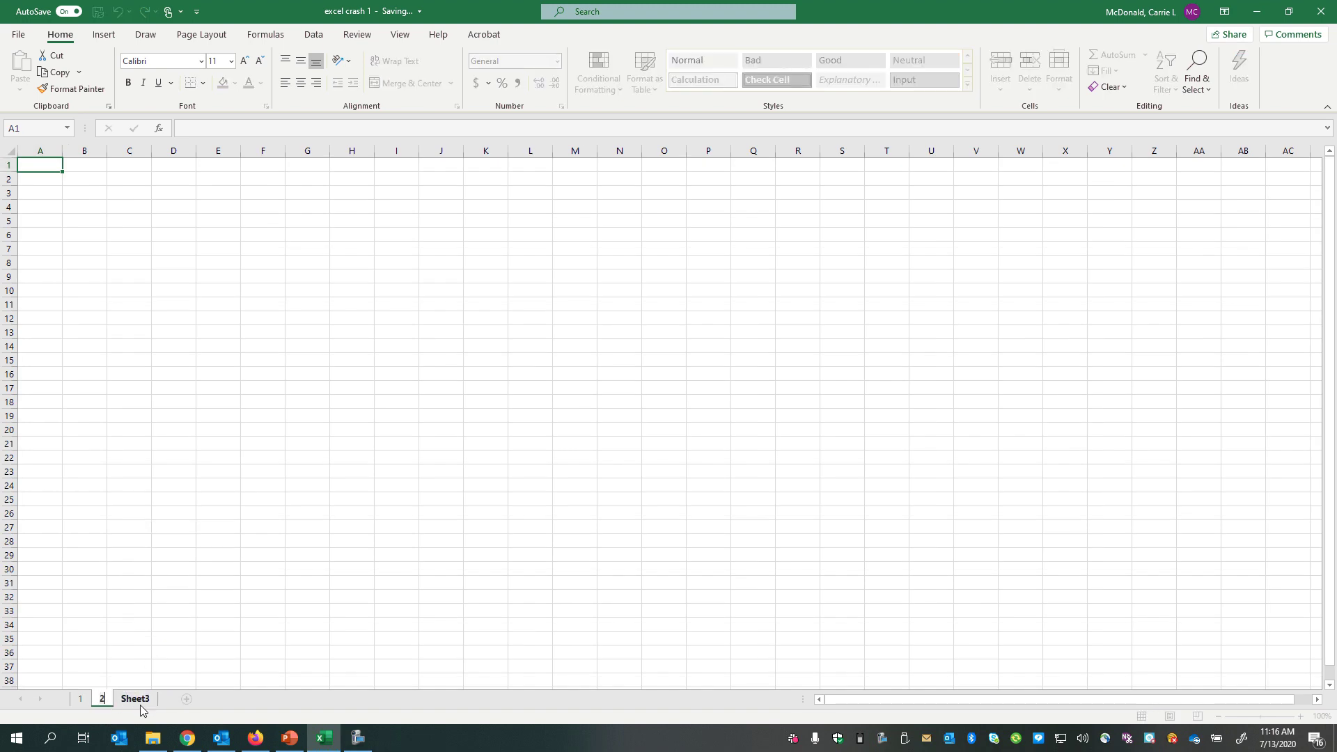
right_click(143, 700)
click(167, 547)
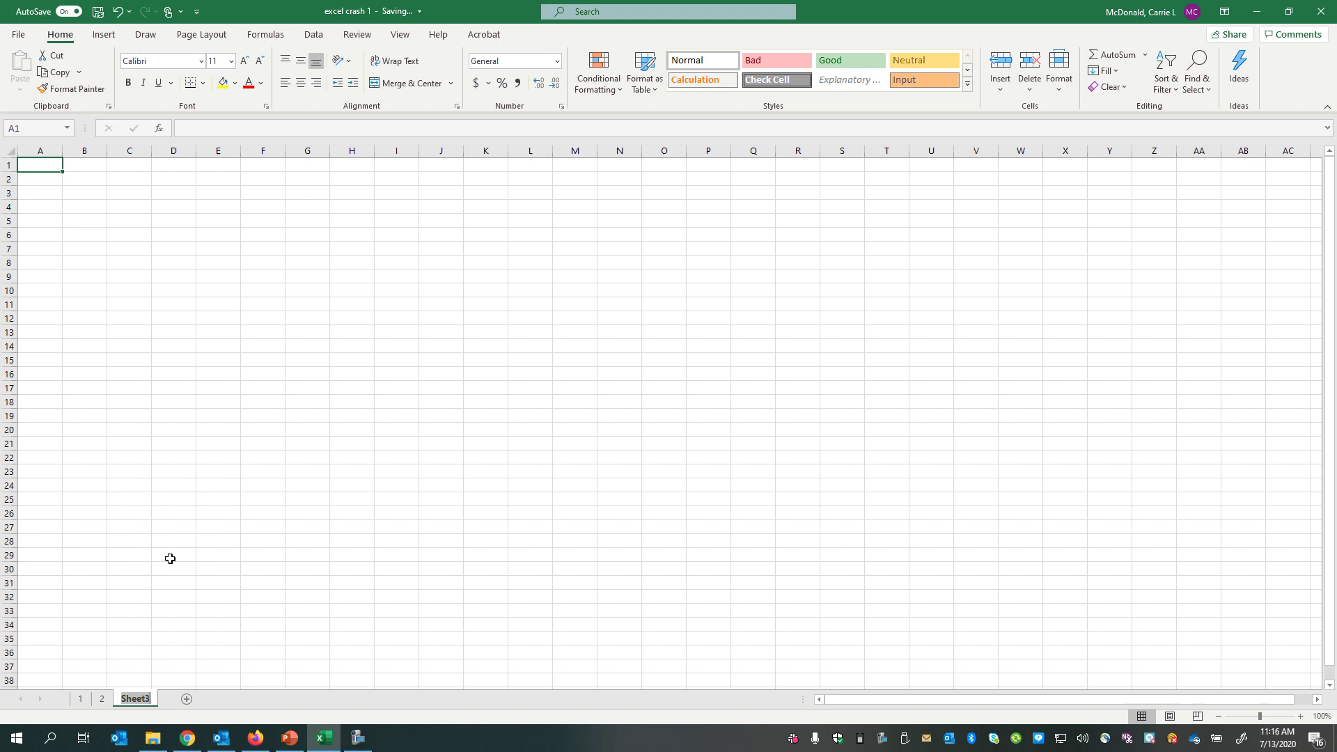
text(3)
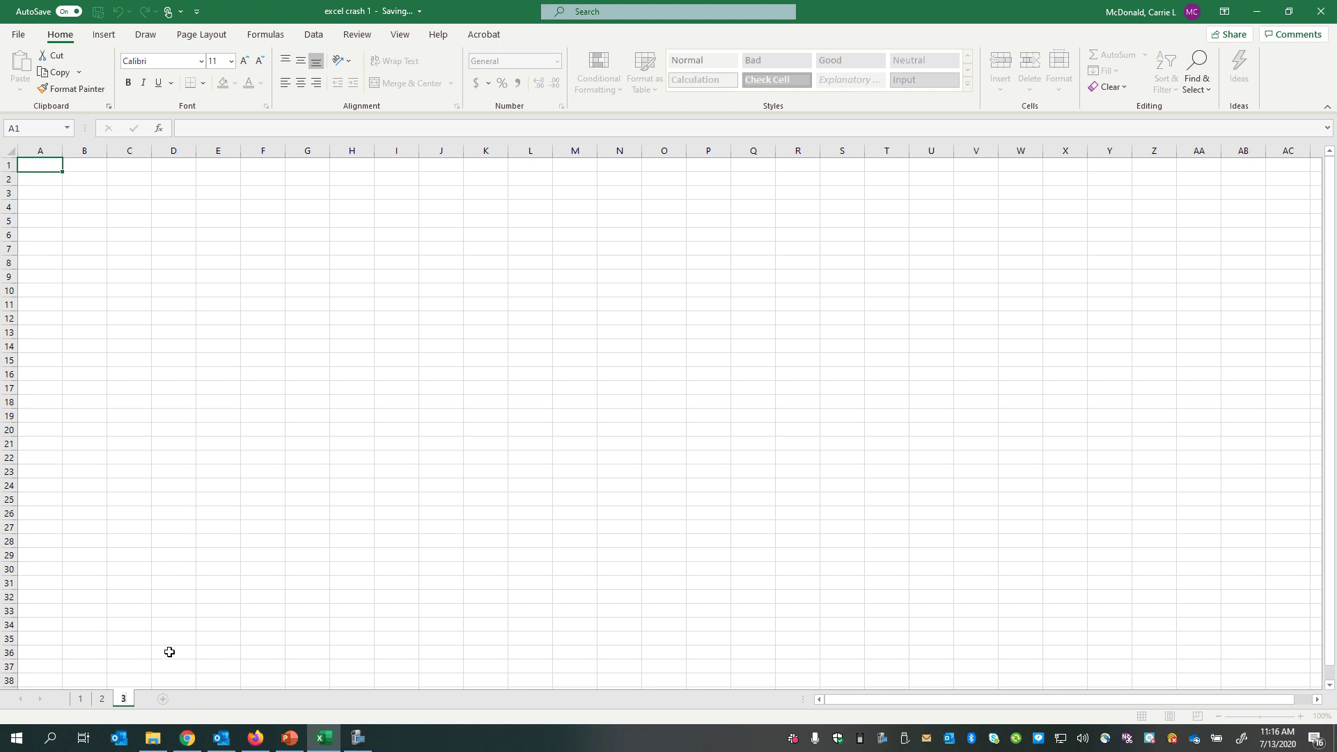
click(169, 652)
click(79, 699)
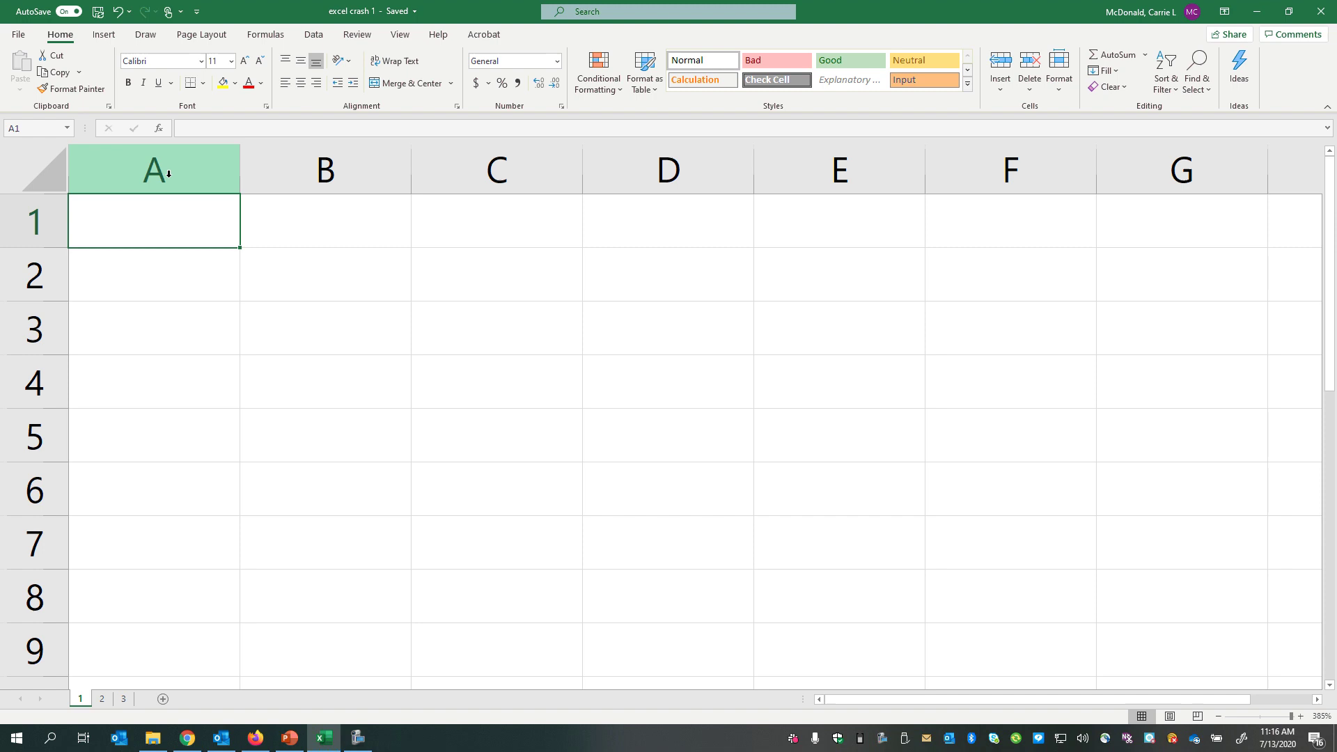
click(179, 167)
click(303, 165)
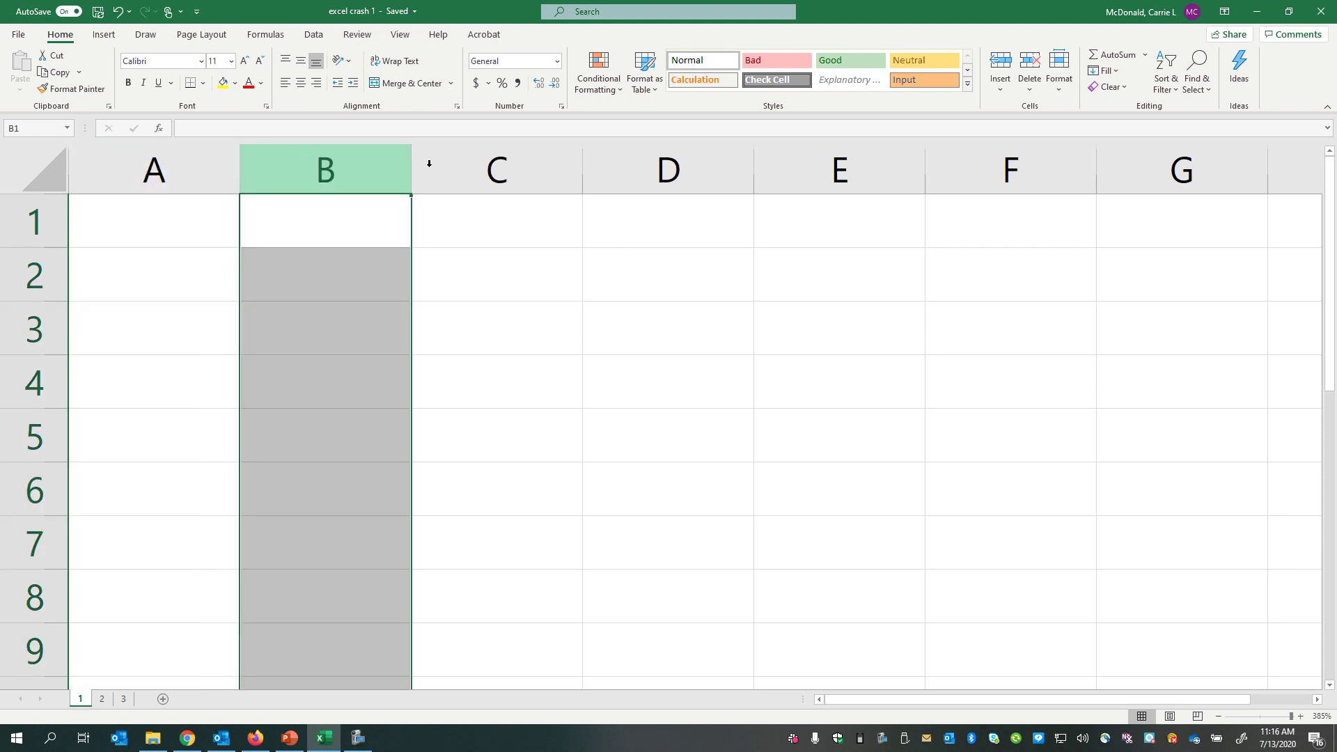
click(555, 167)
click(600, 165)
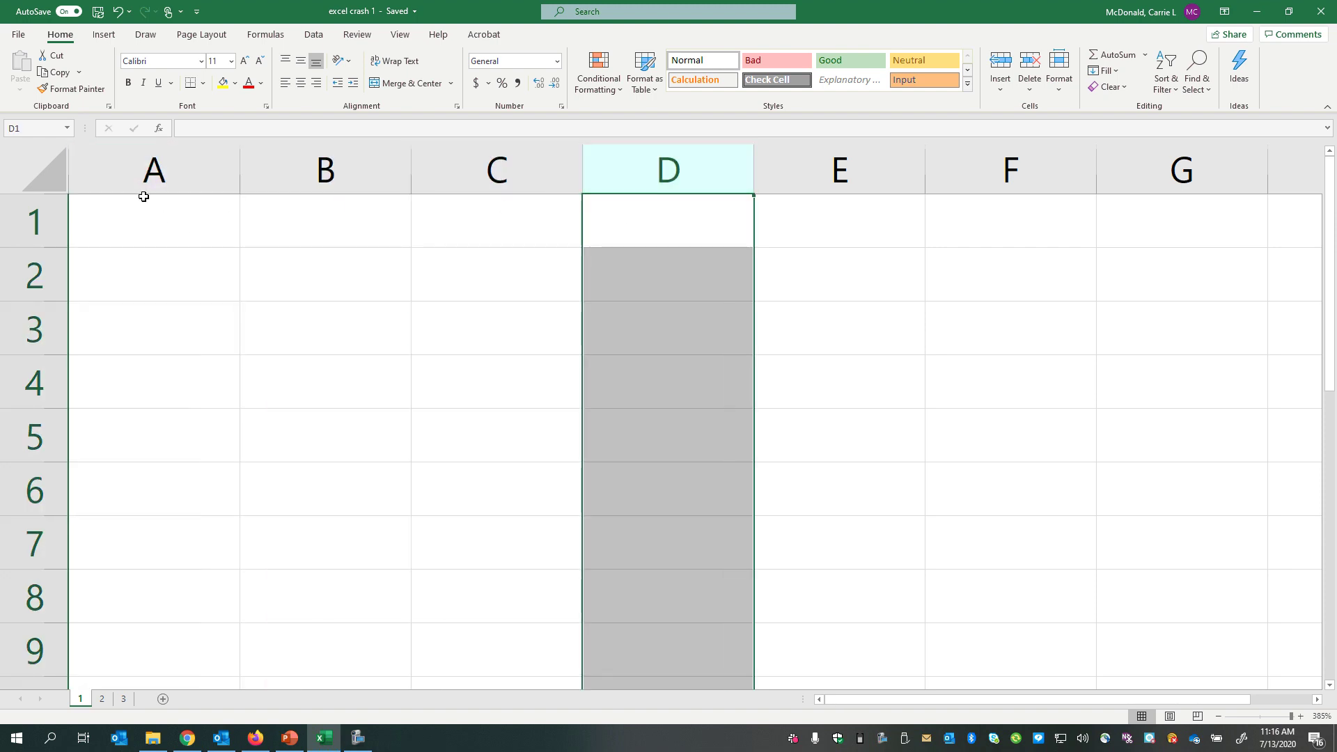
click(42, 222)
click(33, 275)
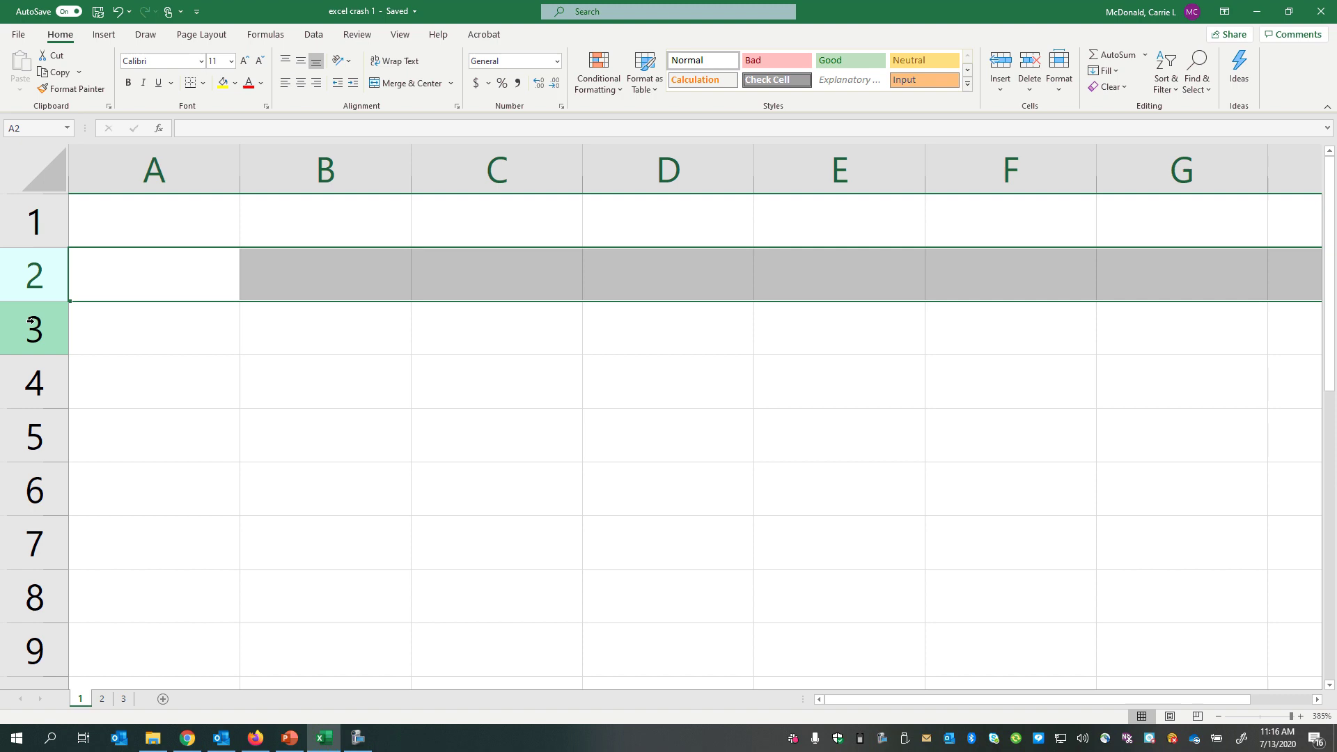
click(32, 322)
click(35, 382)
click(39, 439)
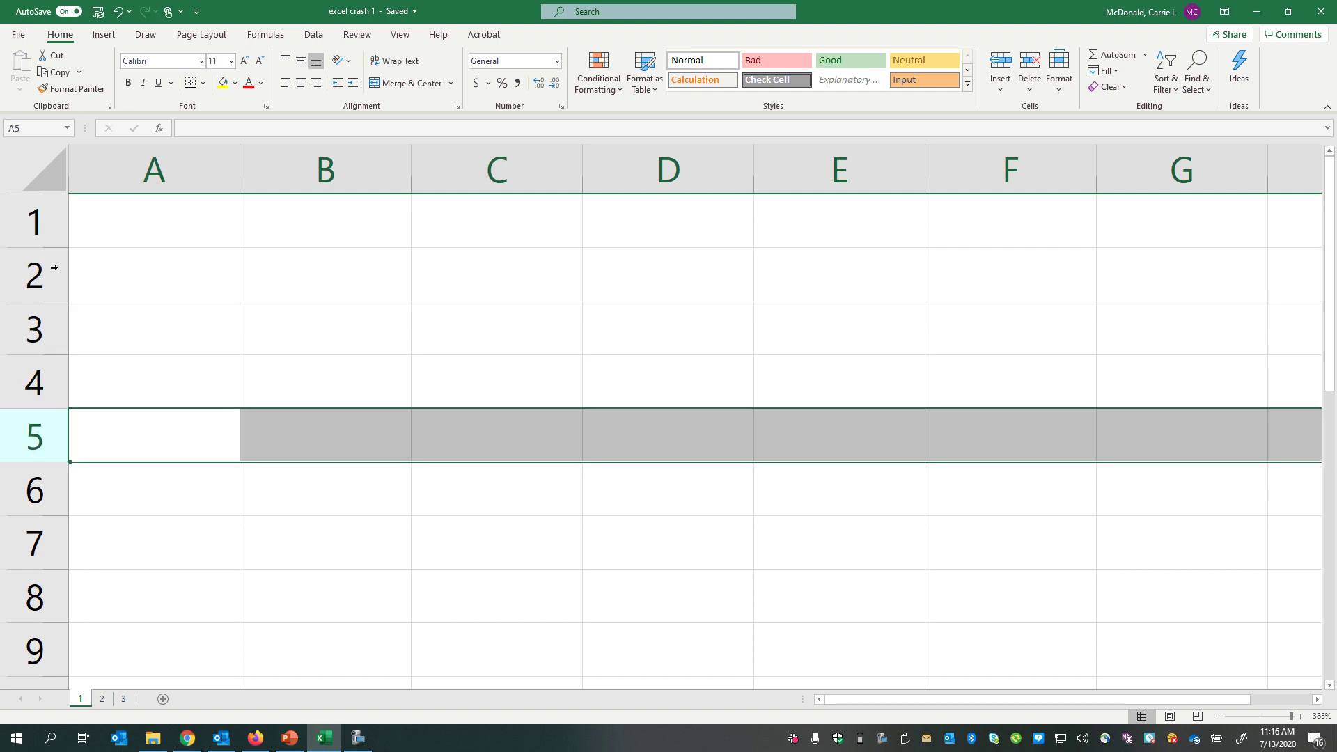
click(184, 221)
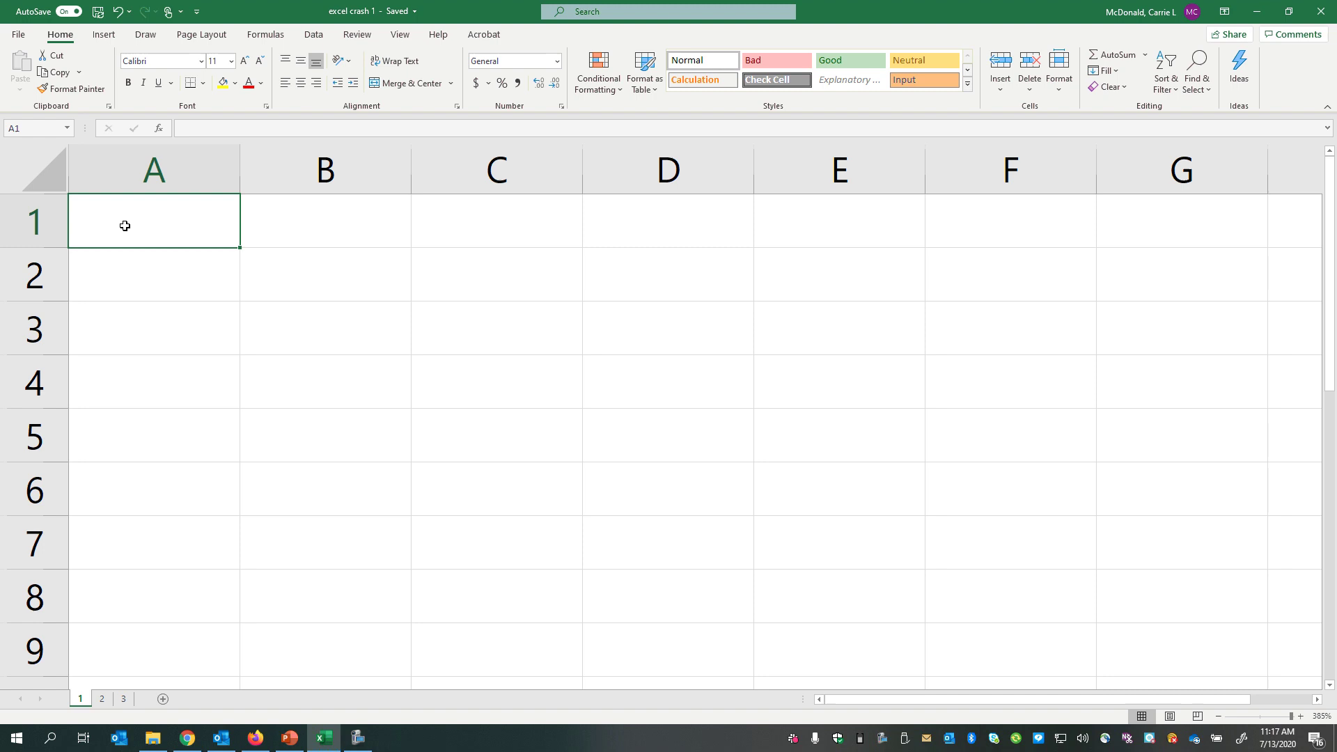
click(38, 133)
click(343, 322)
click(617, 411)
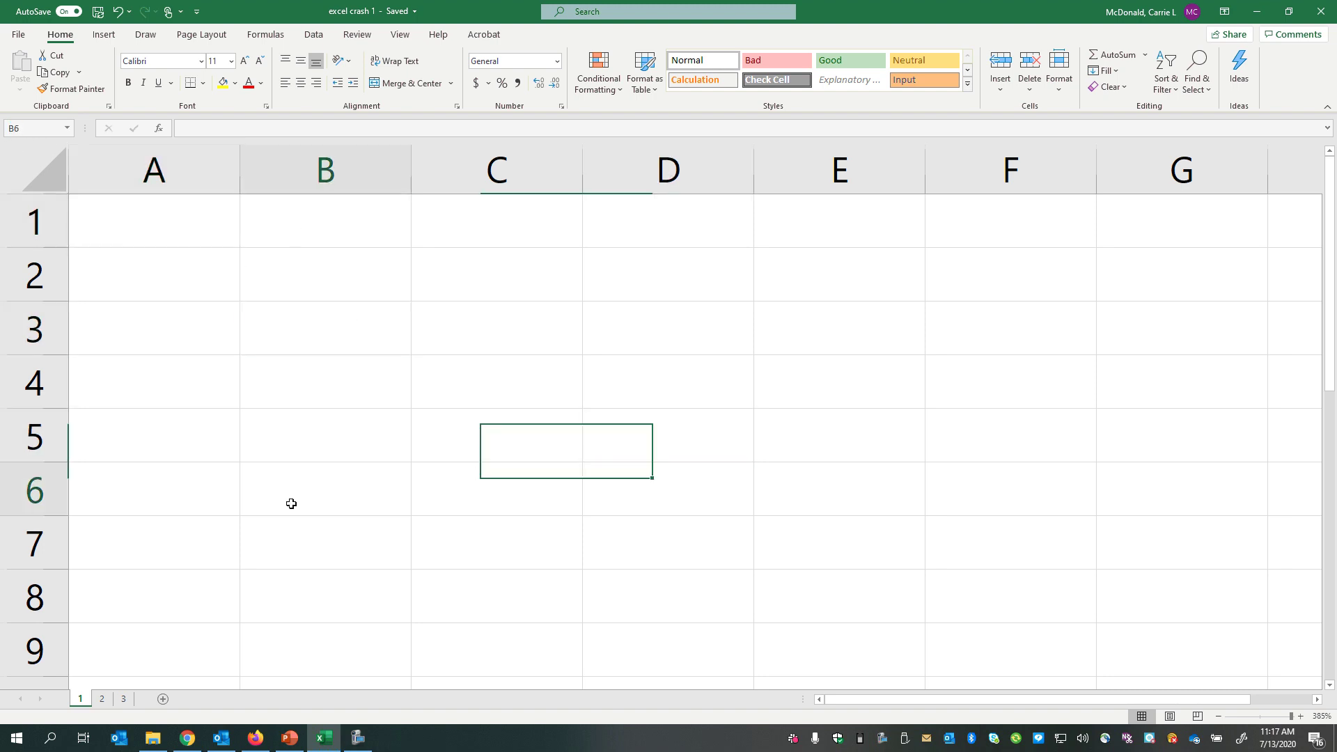
click(289, 501)
click(190, 407)
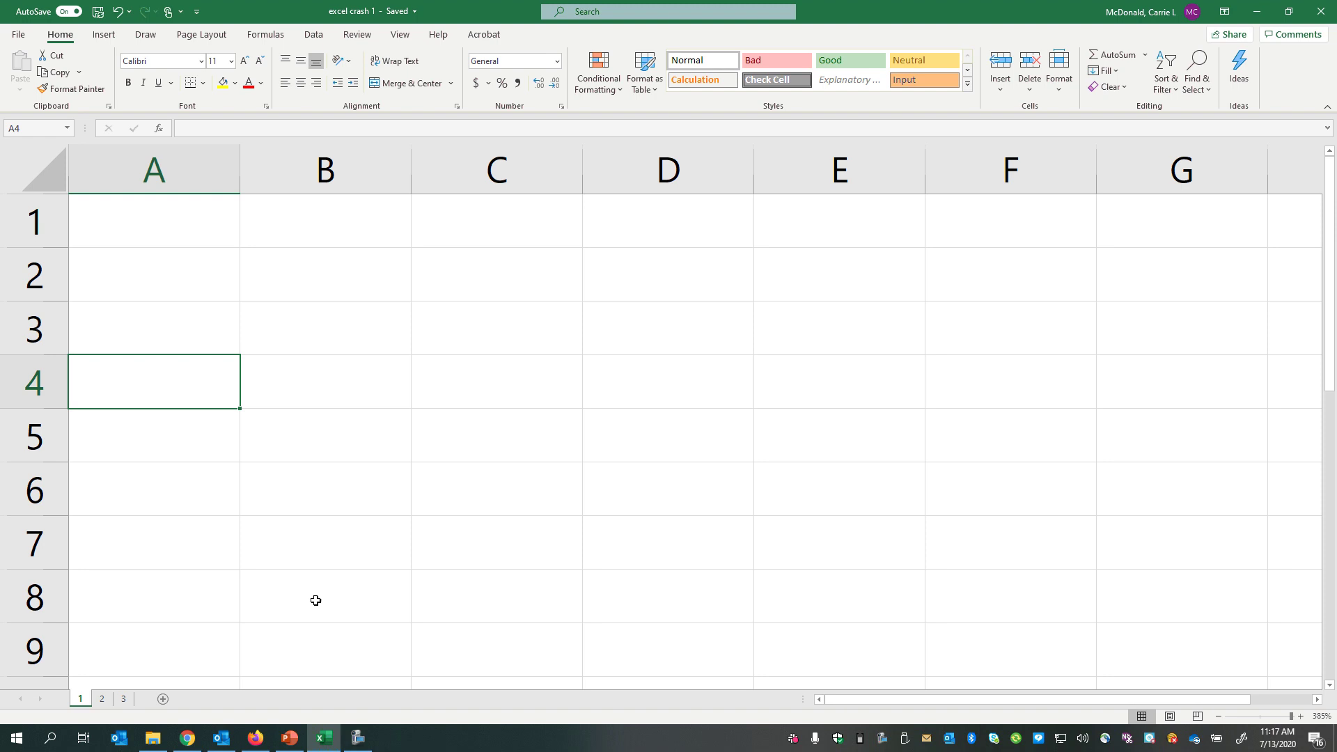
click(168, 235)
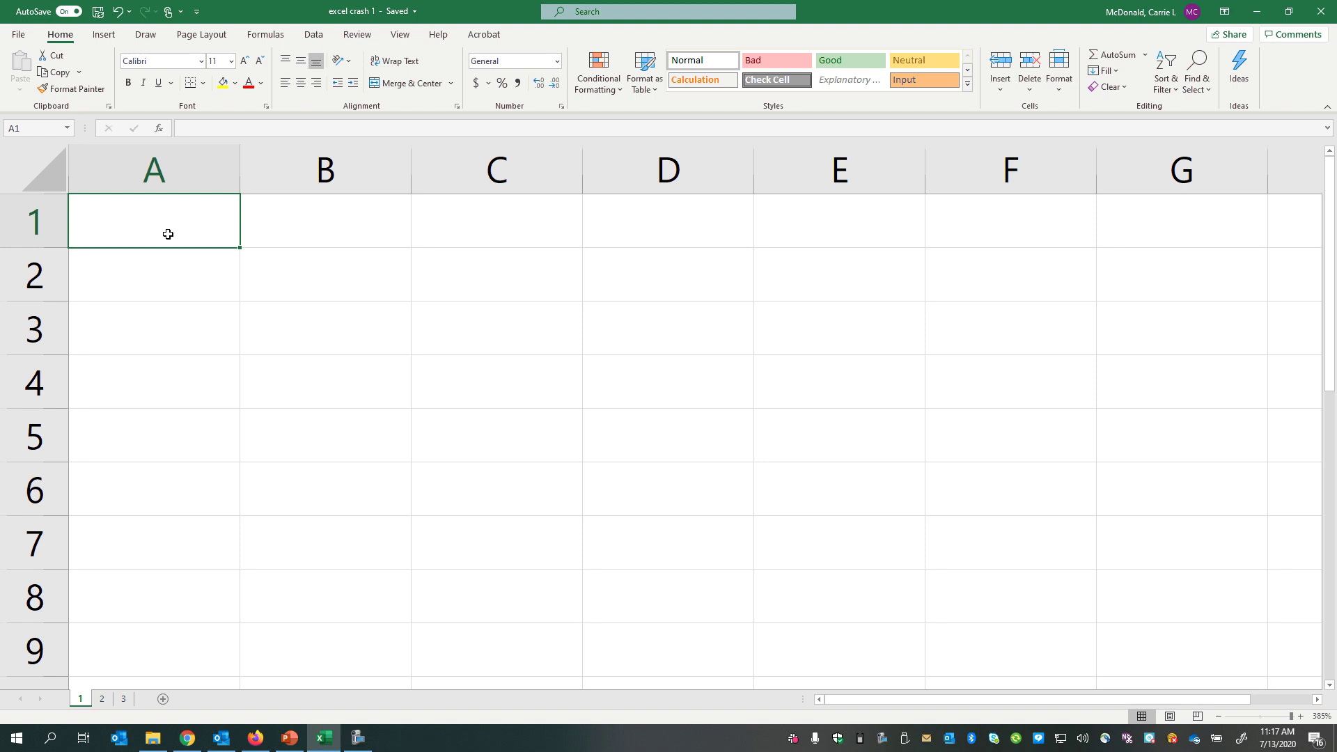
Enter the heading x in A1 and the values 1, 2, 4, 9, 25 in A2:A6
text(x)
key(Return)
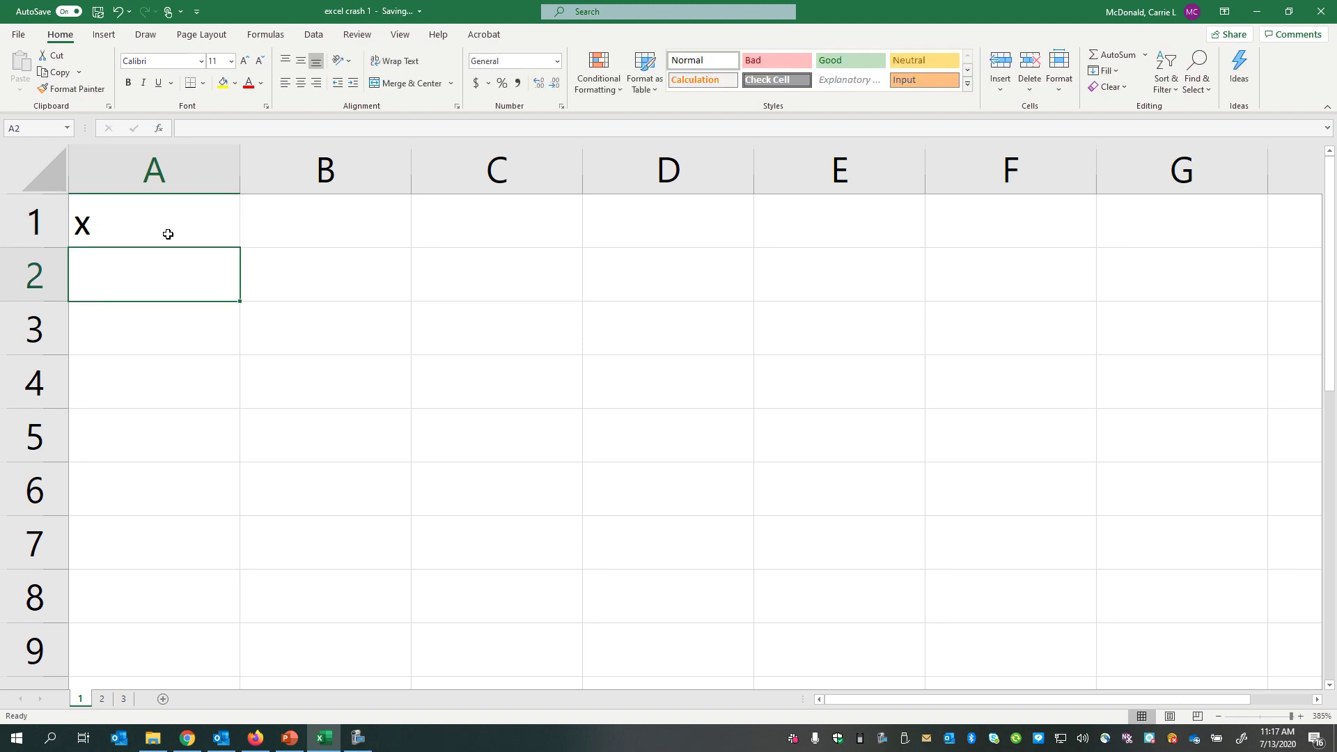
text(1)
key(Return)
text(2)
key(Return)
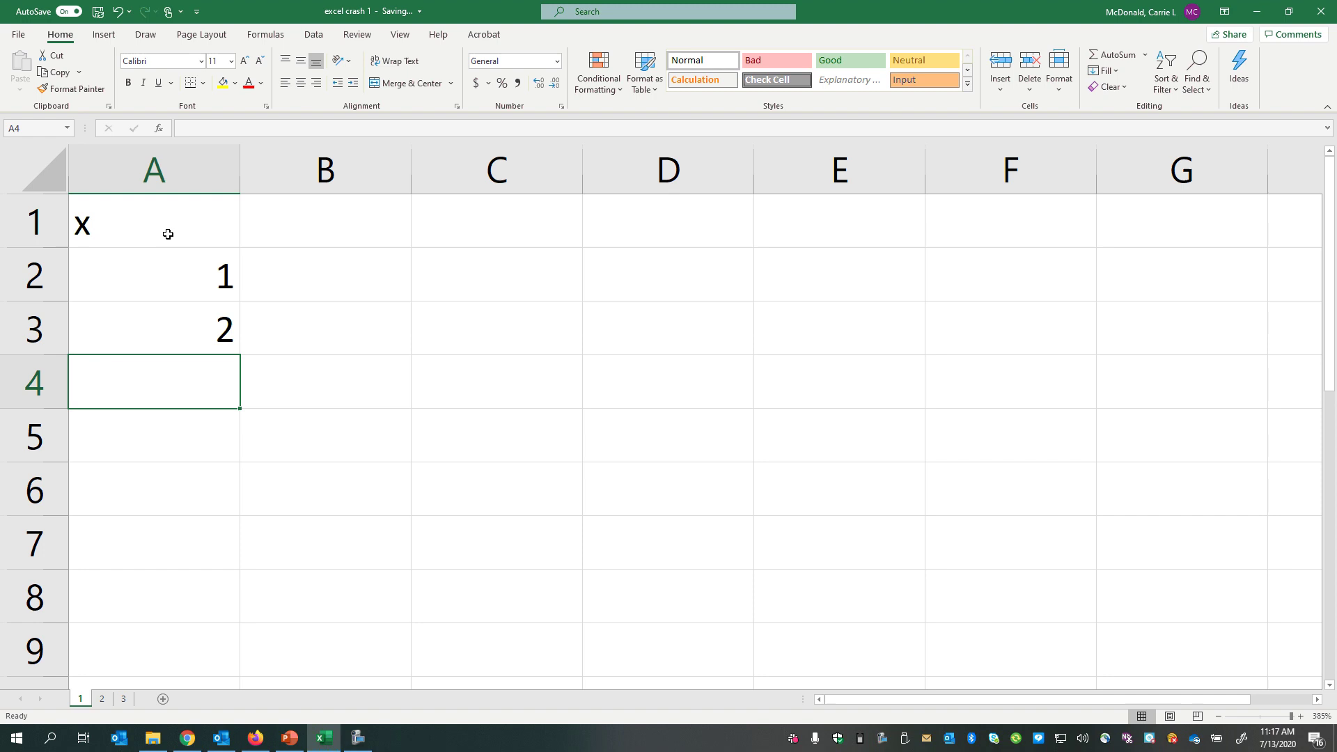
text(4)
key(Return)
text(9)
key(Return)
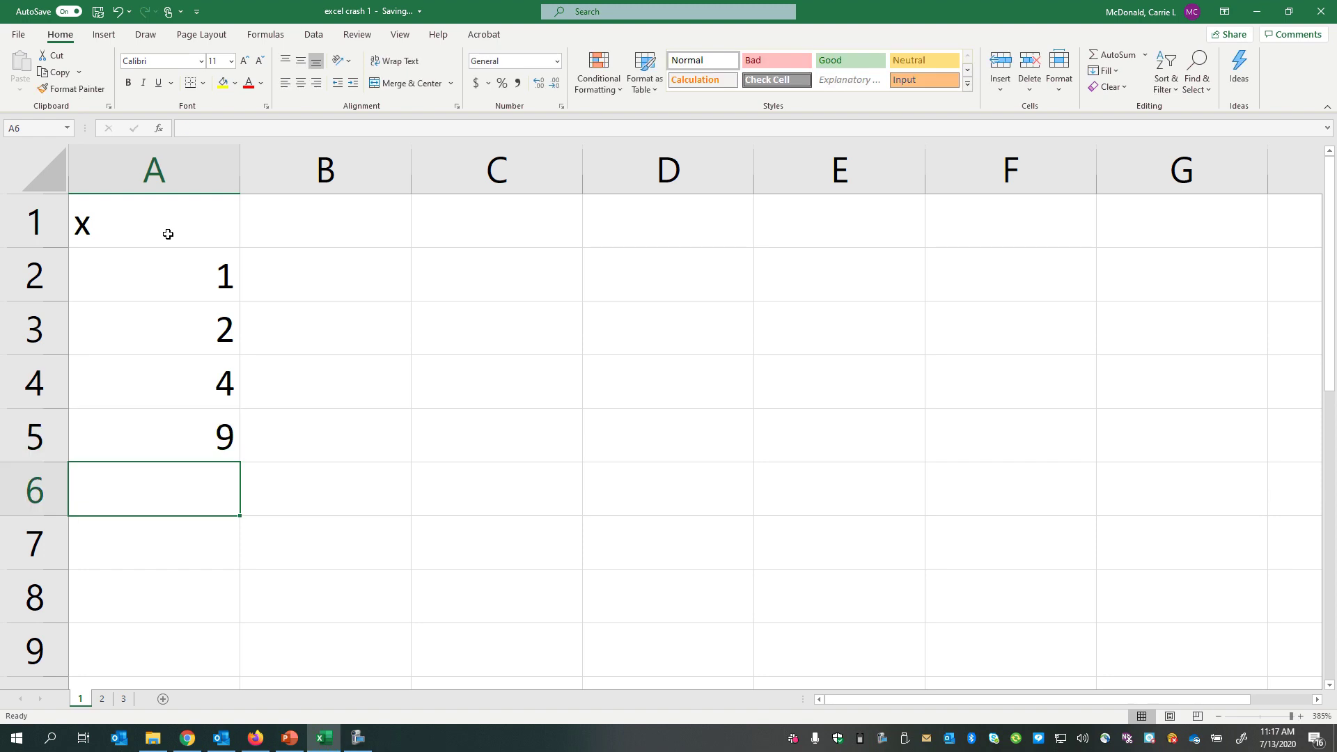
text(25)
key(Return)
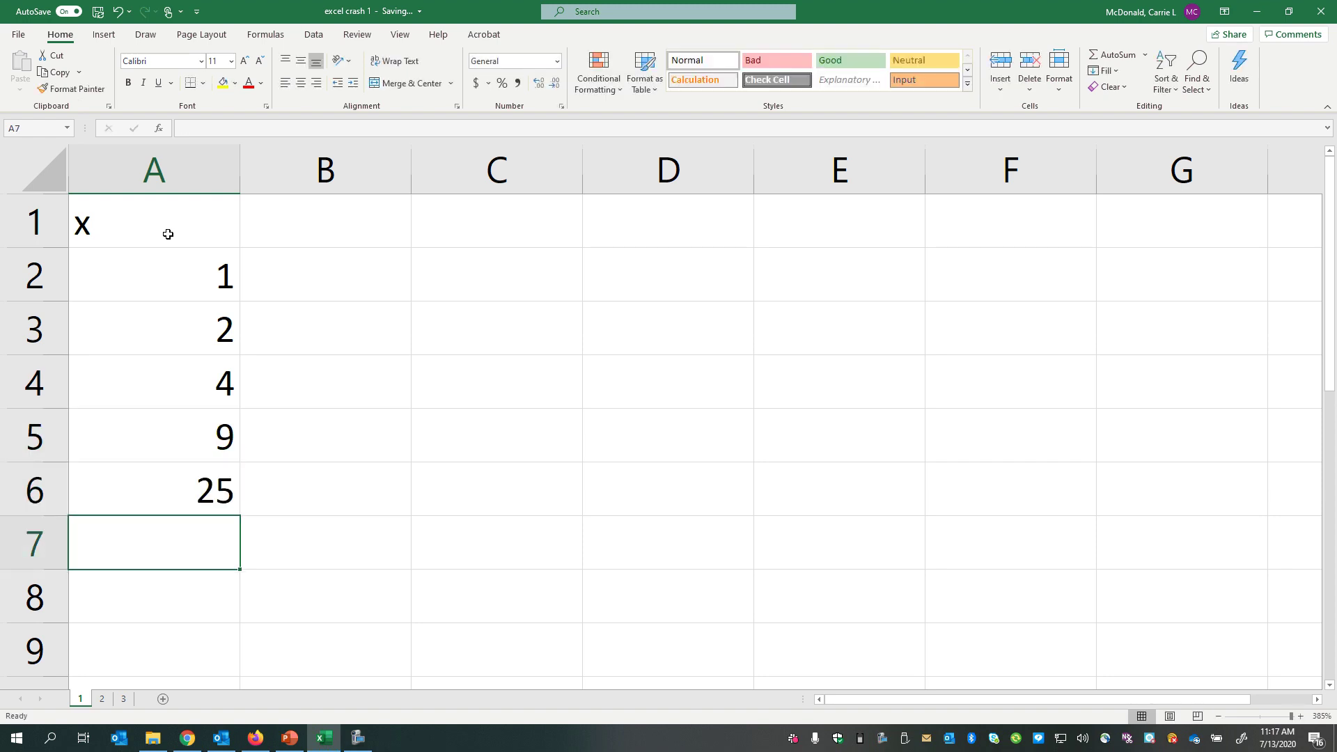
Centre all contents of column A
click(105, 232)
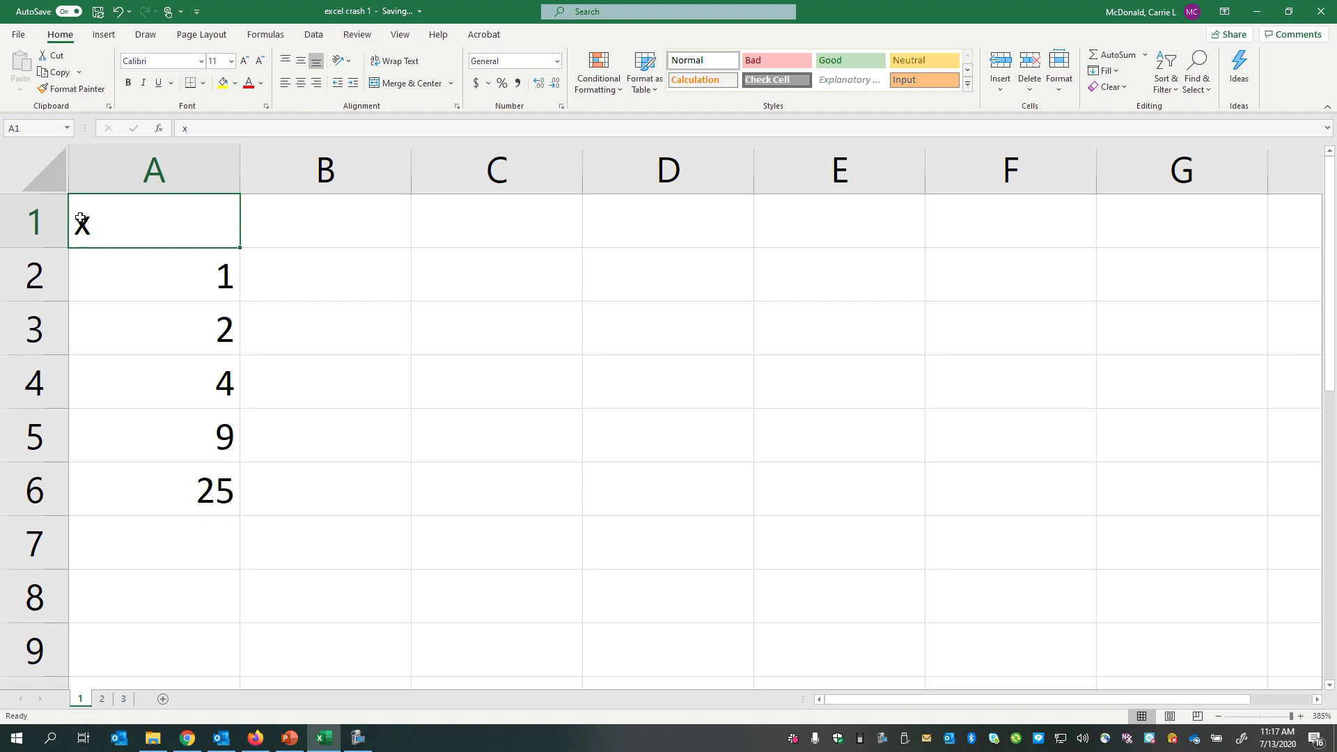
drag(197, 277, 224, 495)
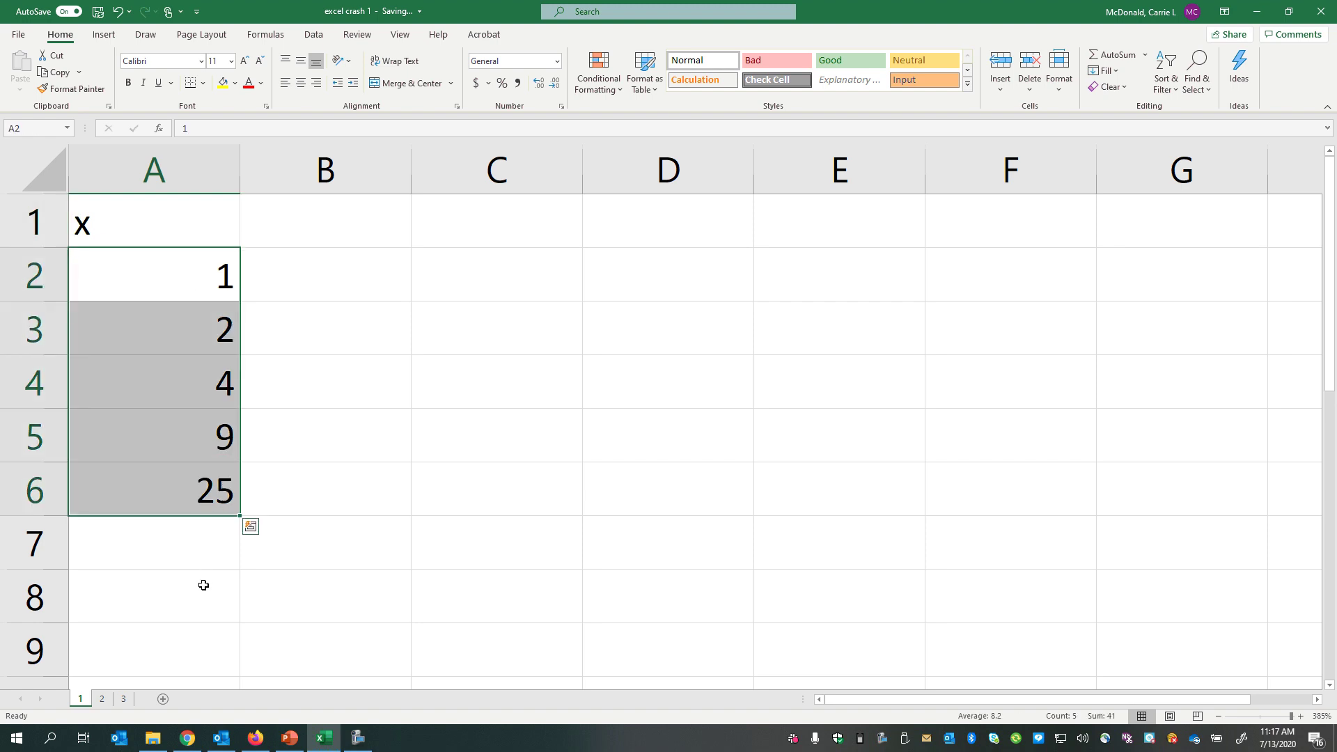
click(133, 172)
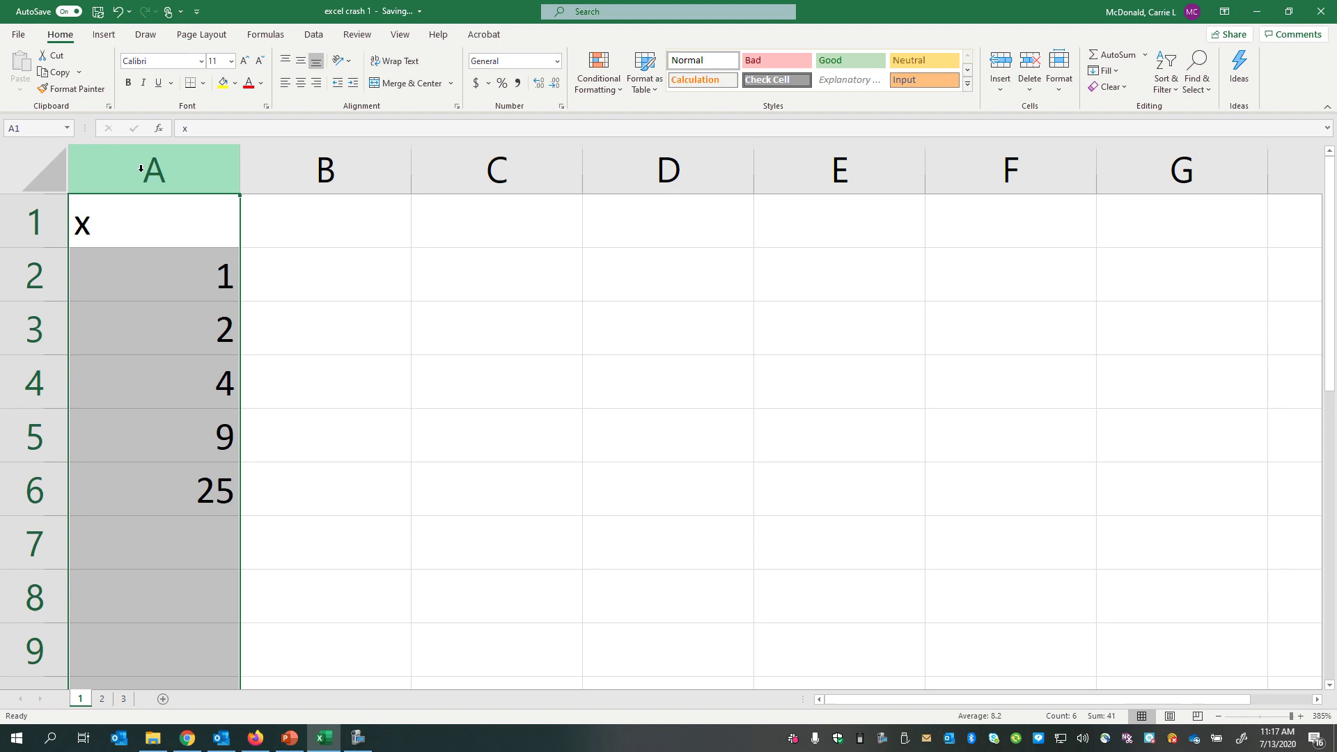
click(300, 86)
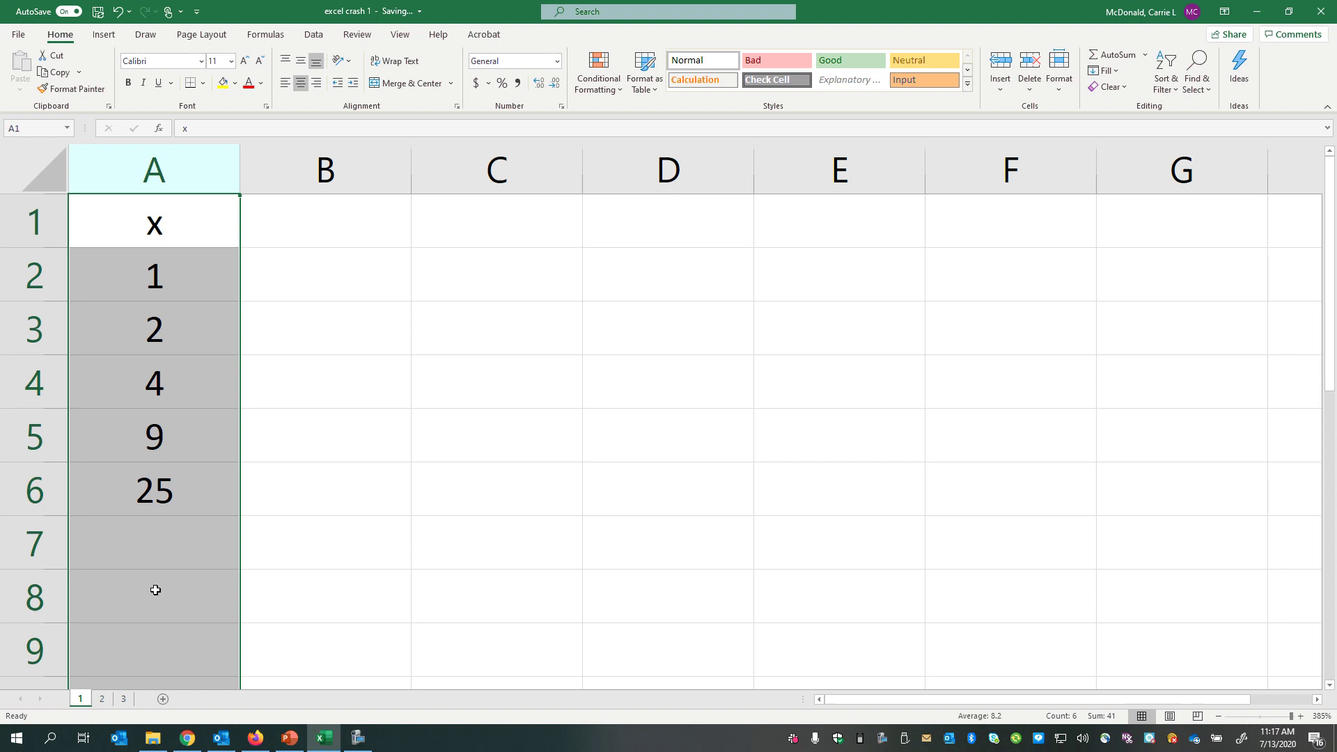
click(161, 292)
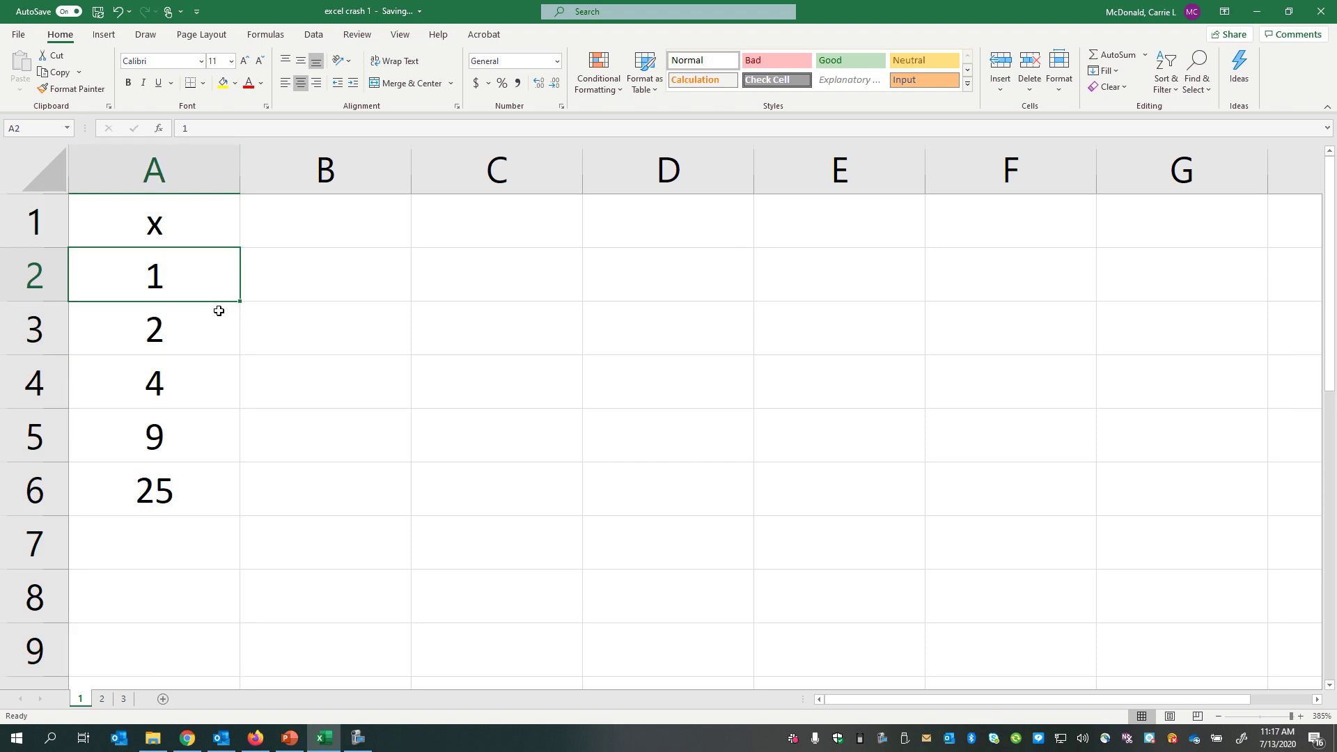
key(ctrl+z)
click(227, 287)
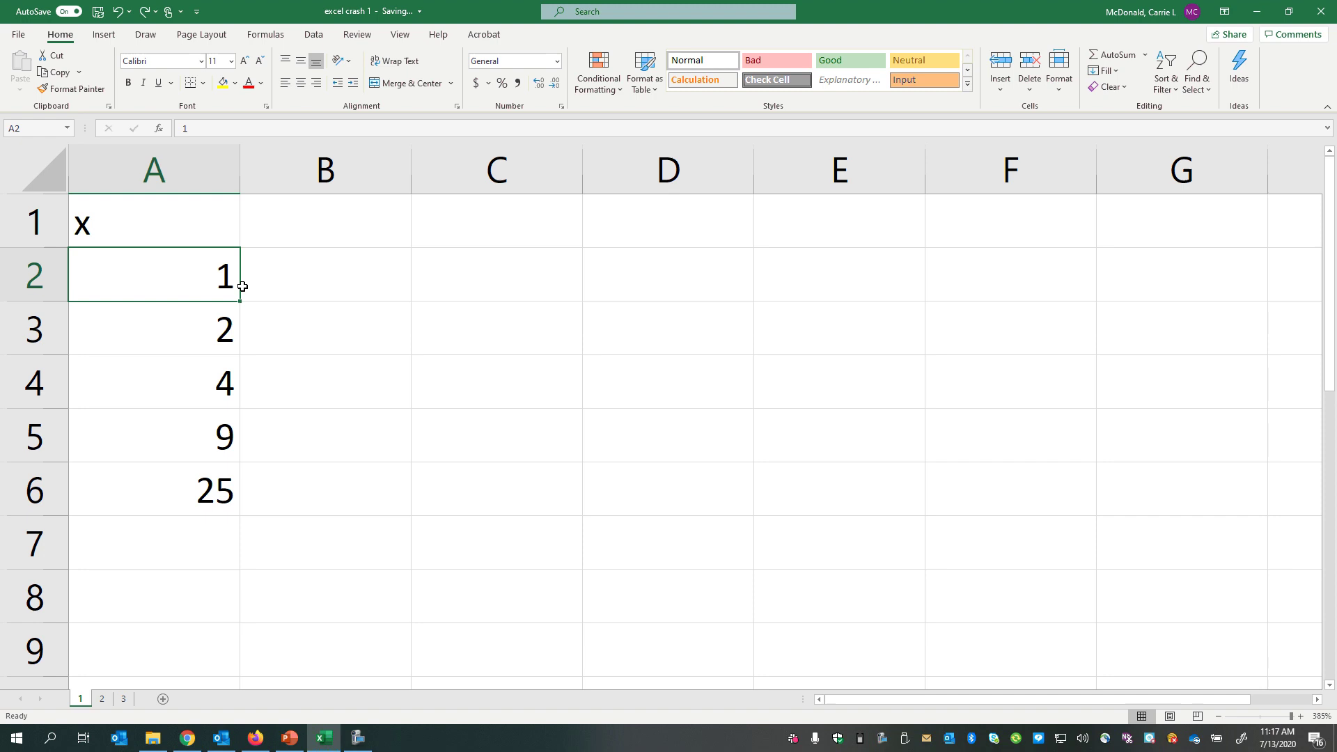
text(')
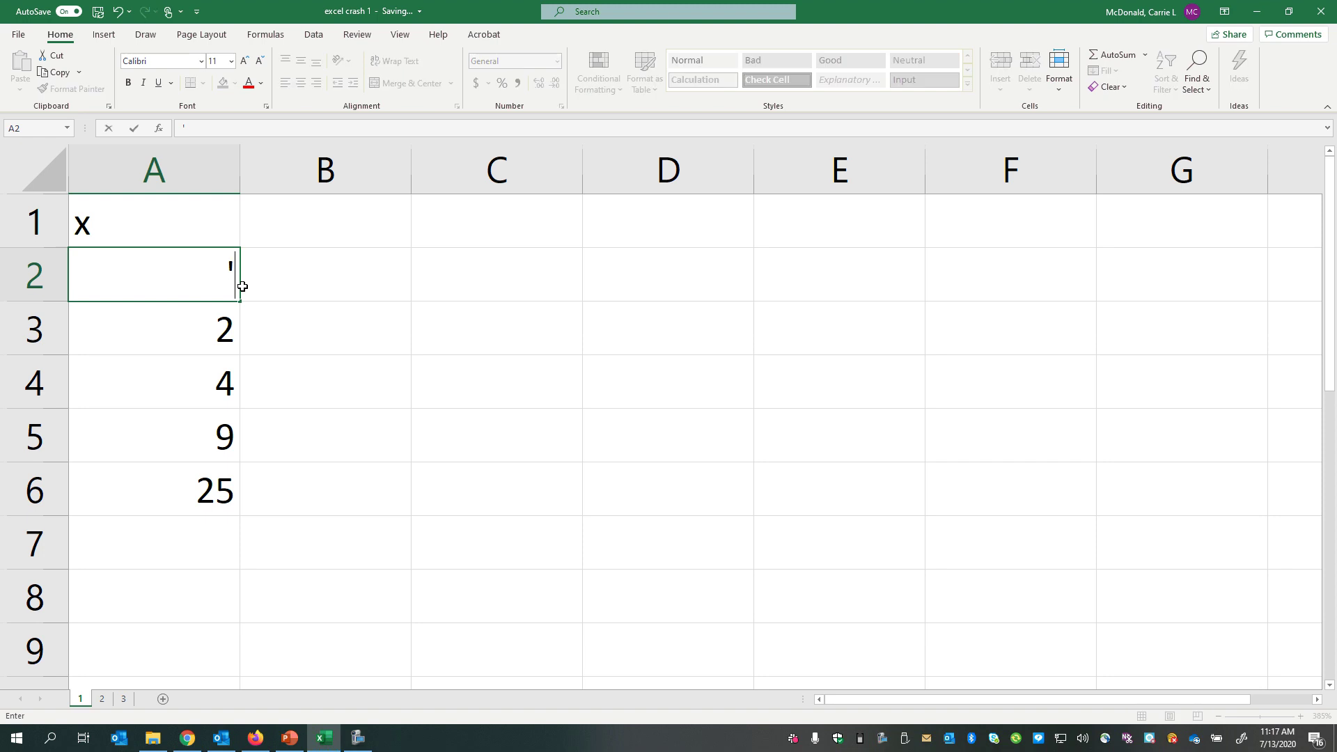
text(1)
key(Return)
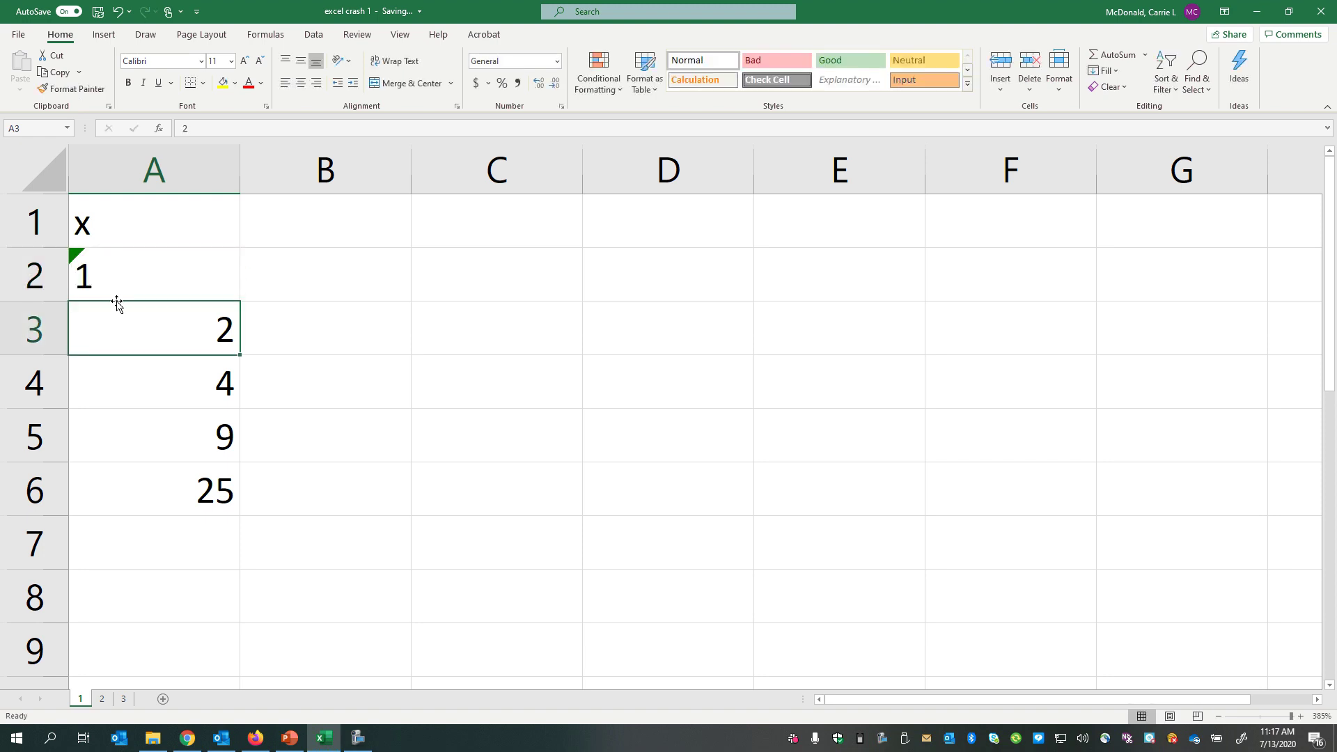
click(84, 282)
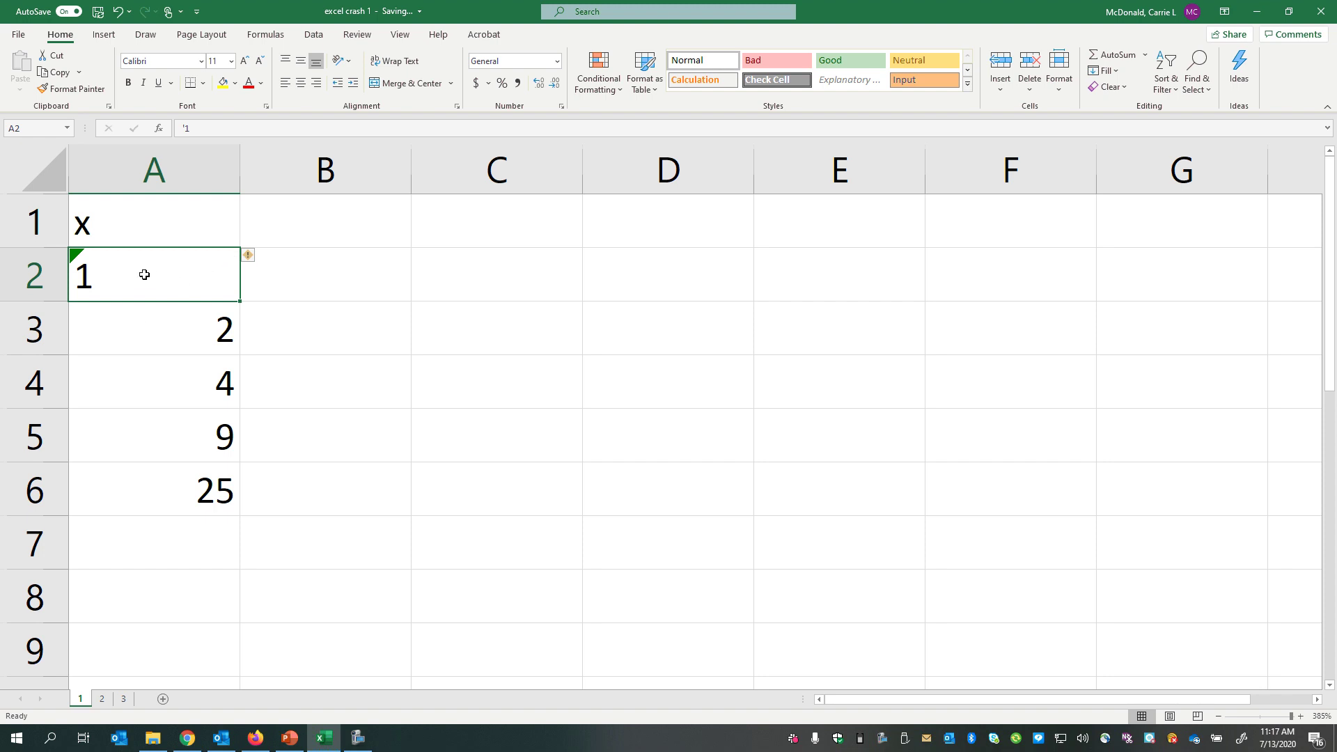
key(ctrl+z)
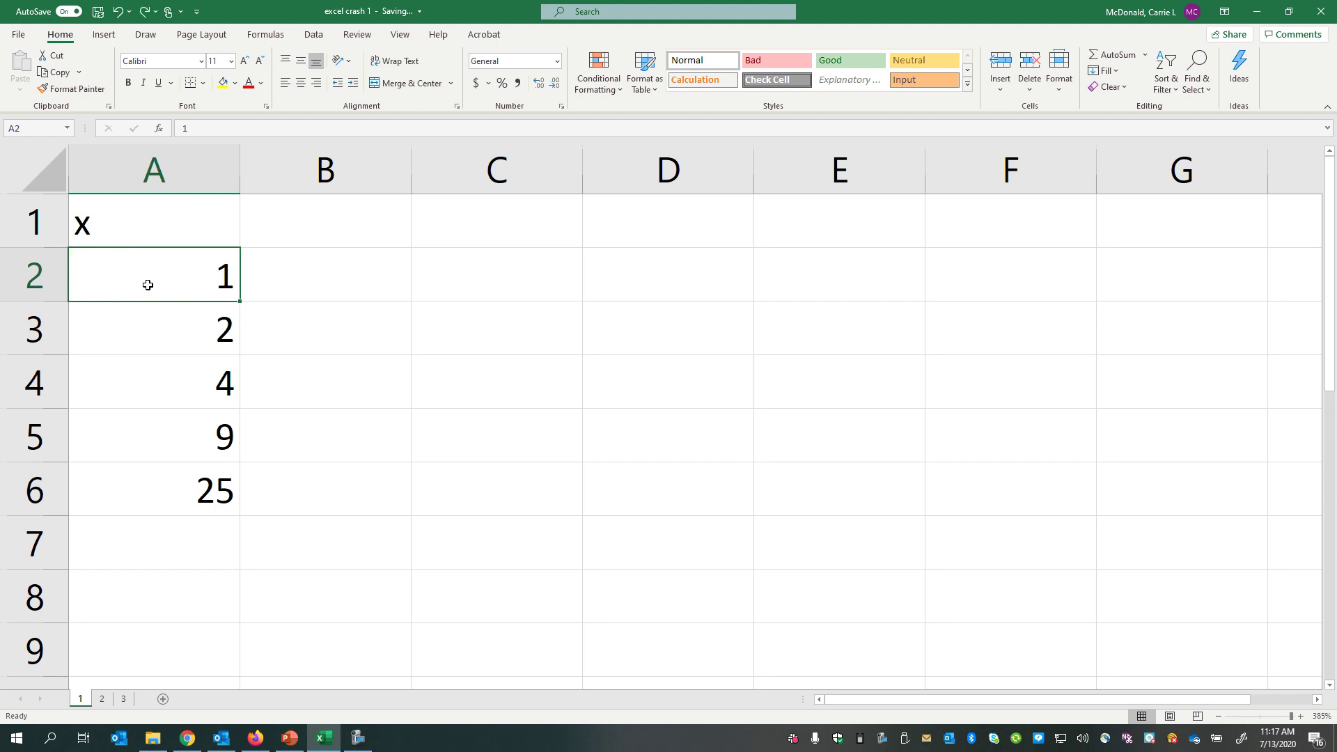
click(185, 177)
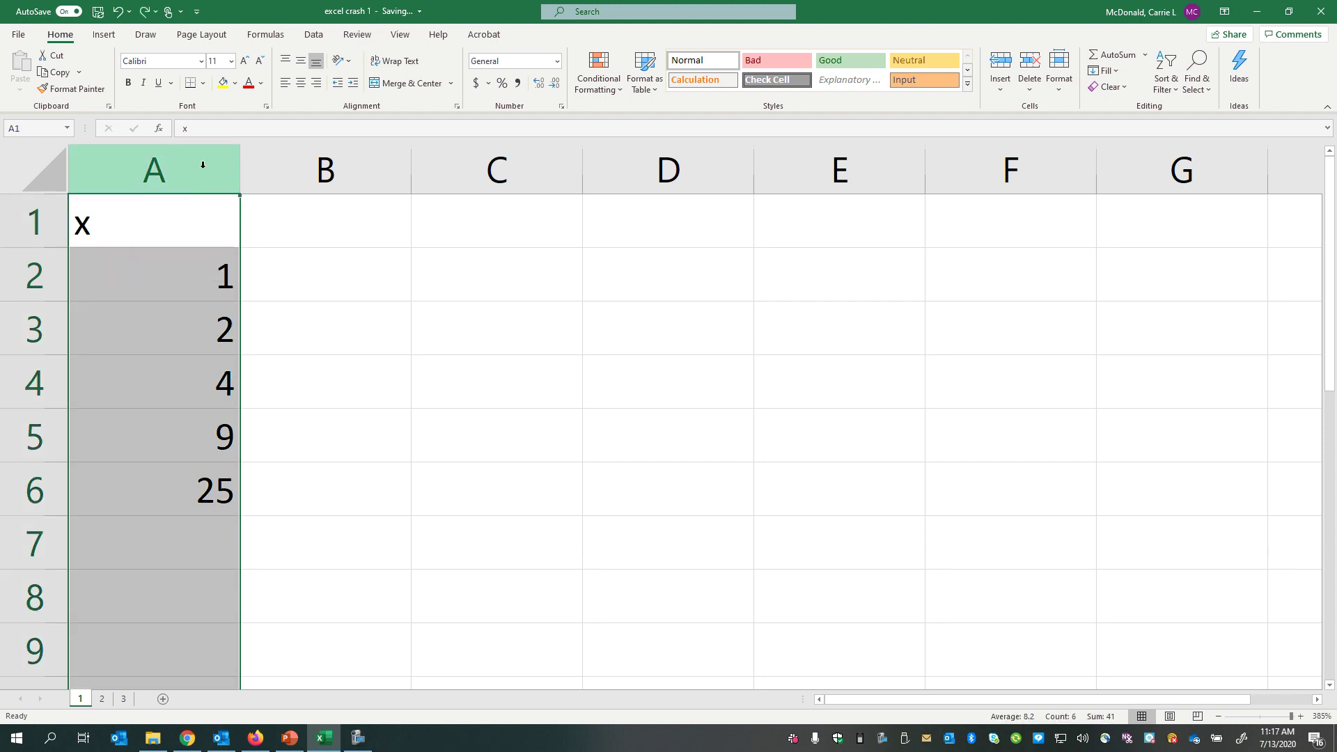
click(300, 84)
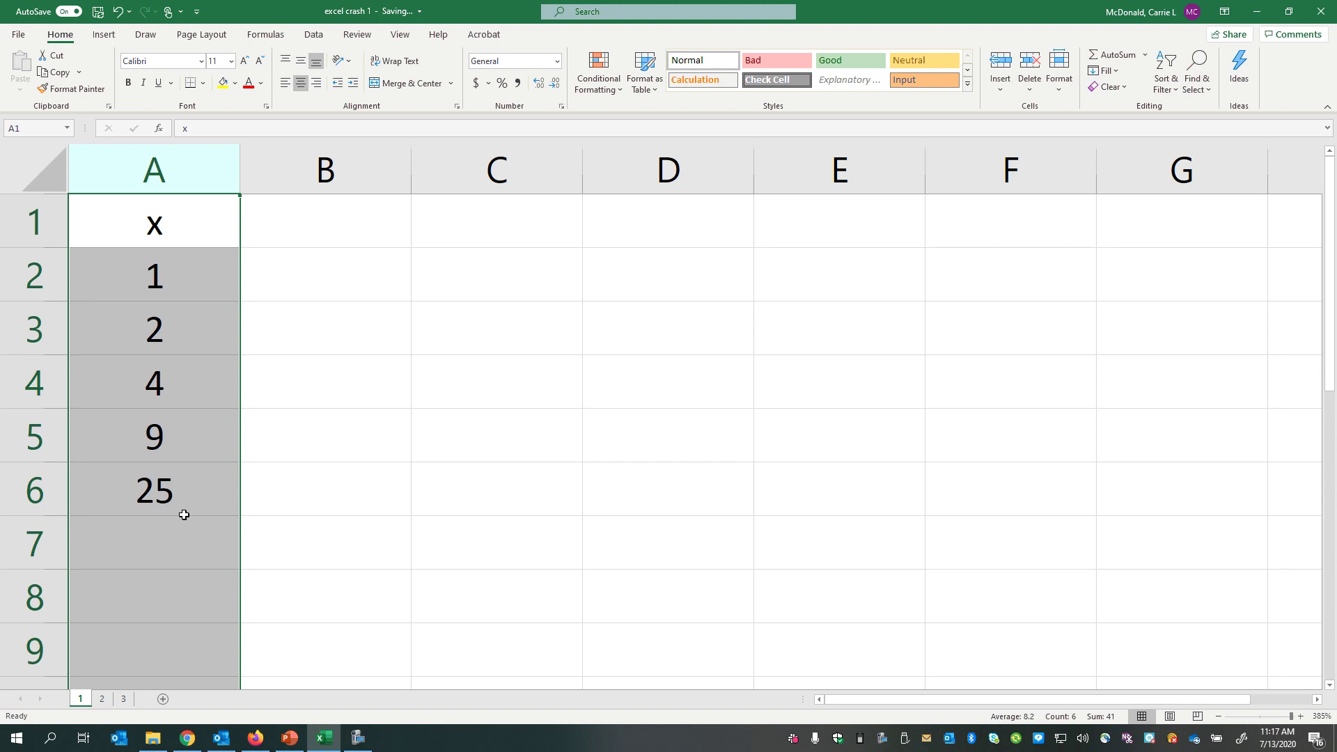
click(118, 229)
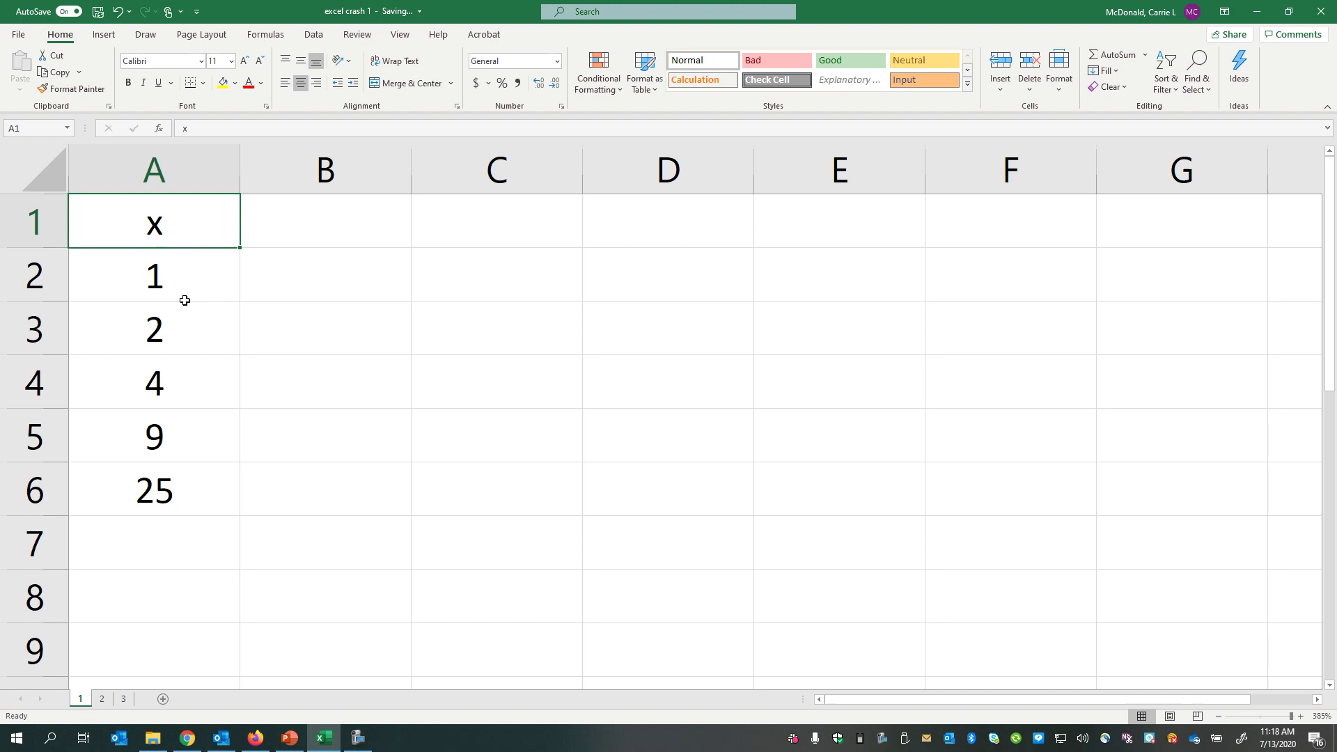
click(159, 304)
click(154, 380)
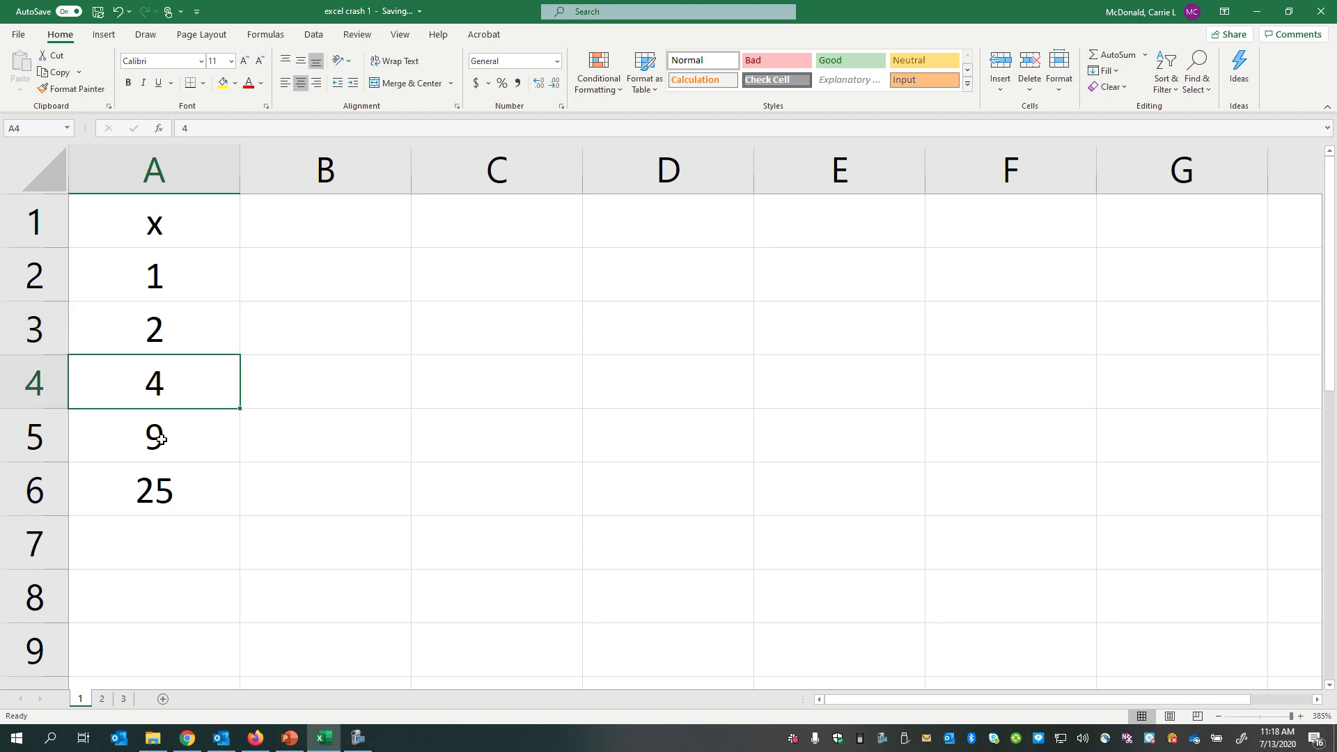
click(160, 439)
click(170, 487)
click(160, 223)
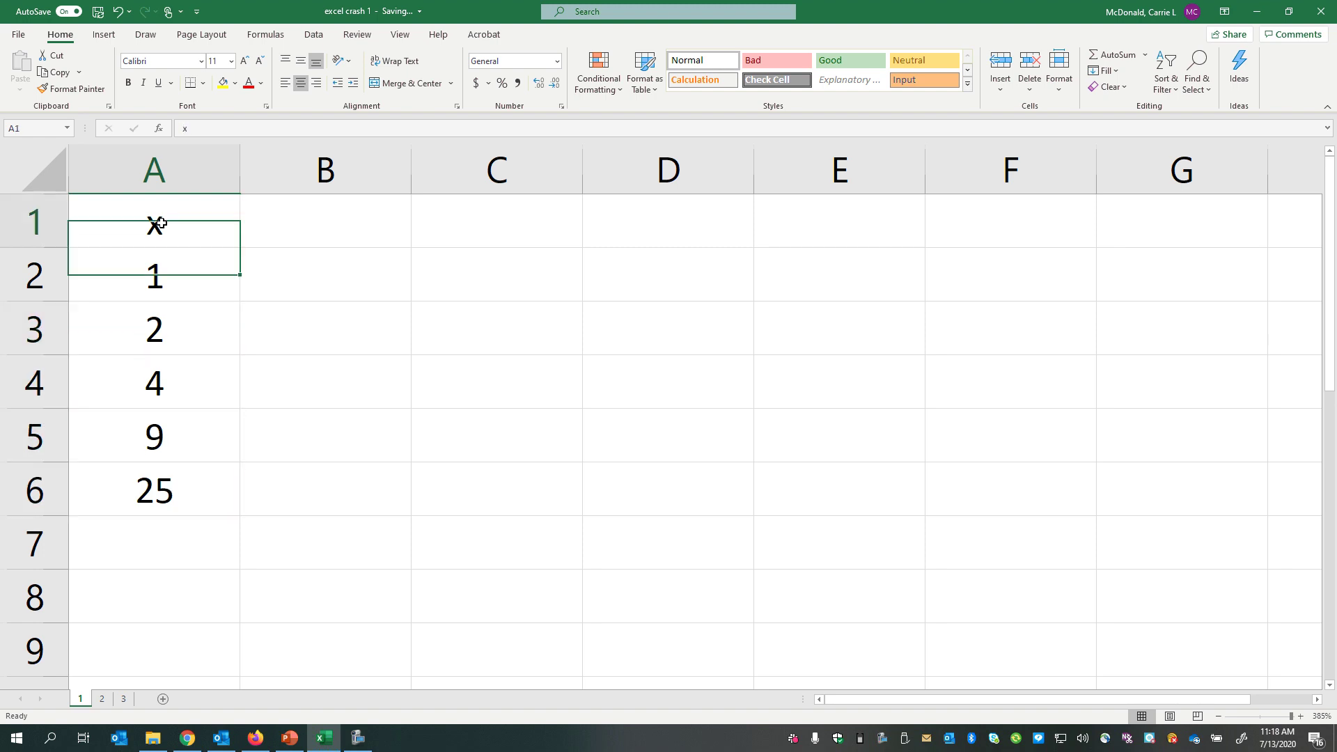
click(162, 276)
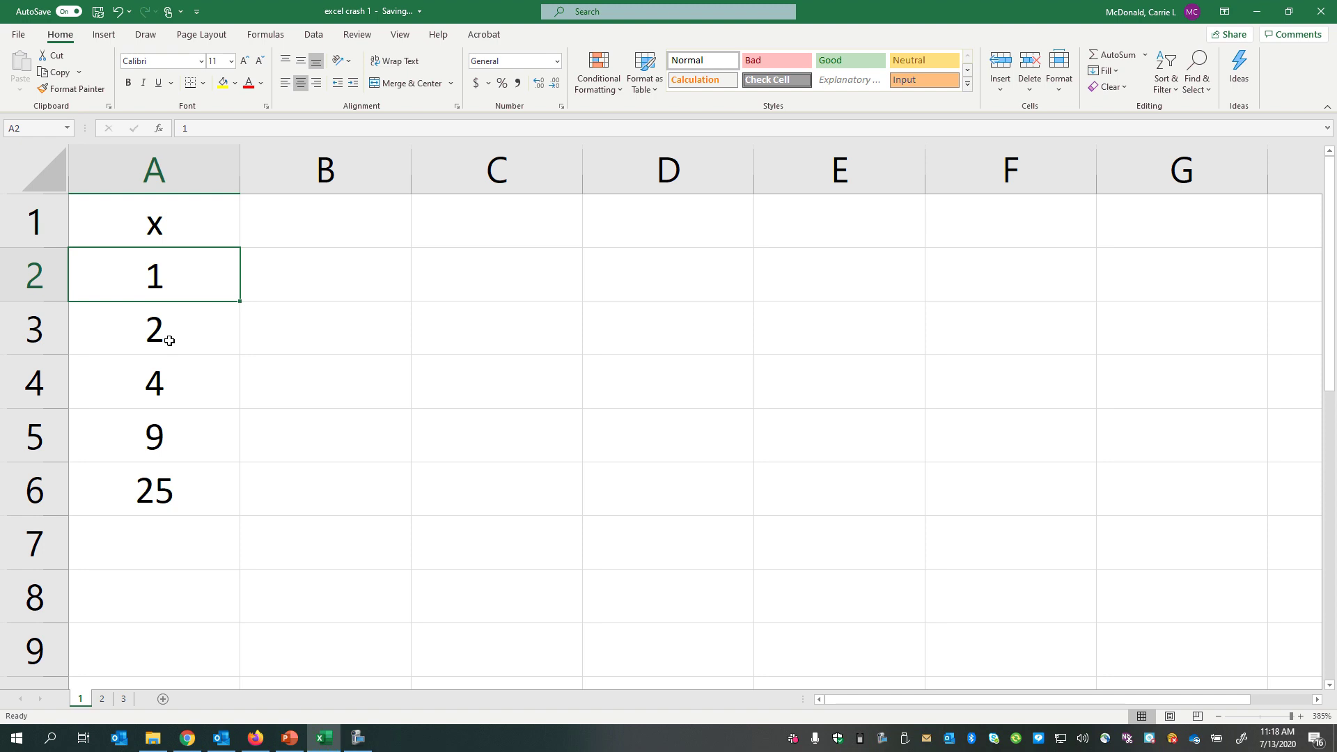
drag(156, 225, 161, 508)
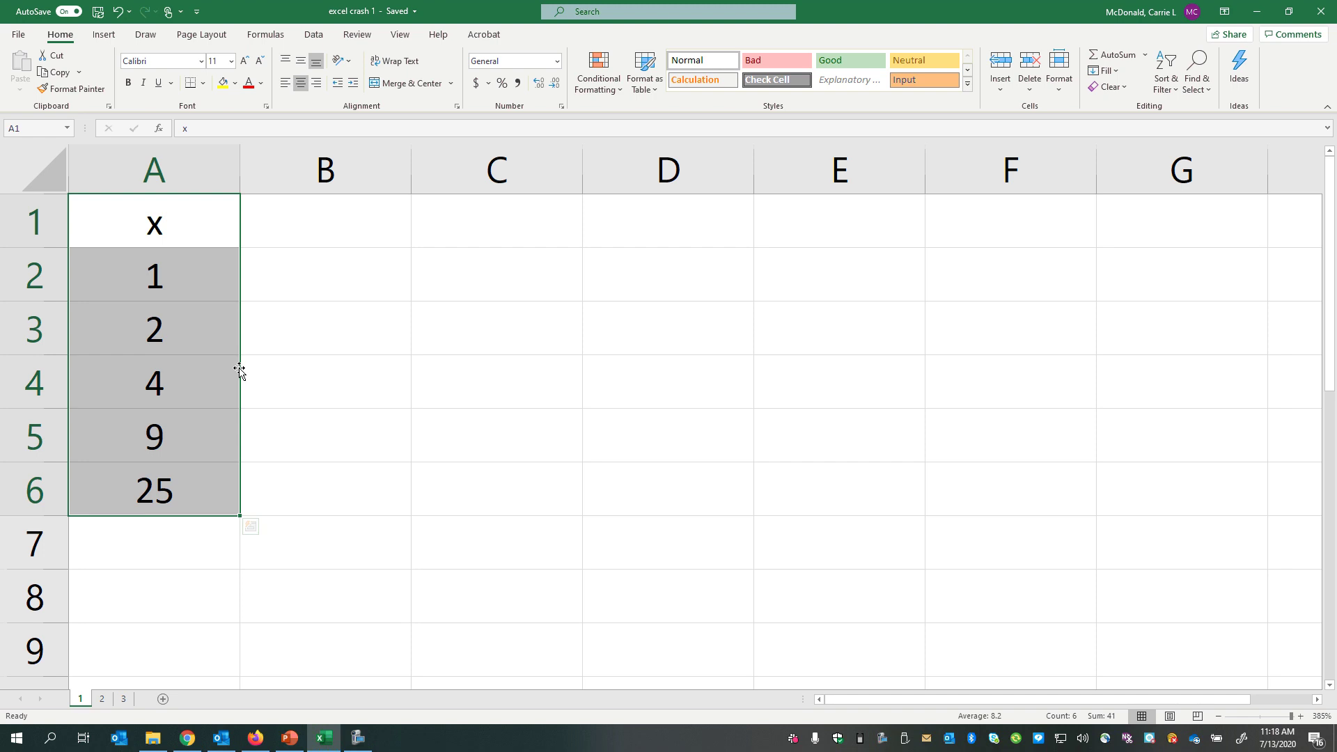
drag(239, 371, 487, 370)
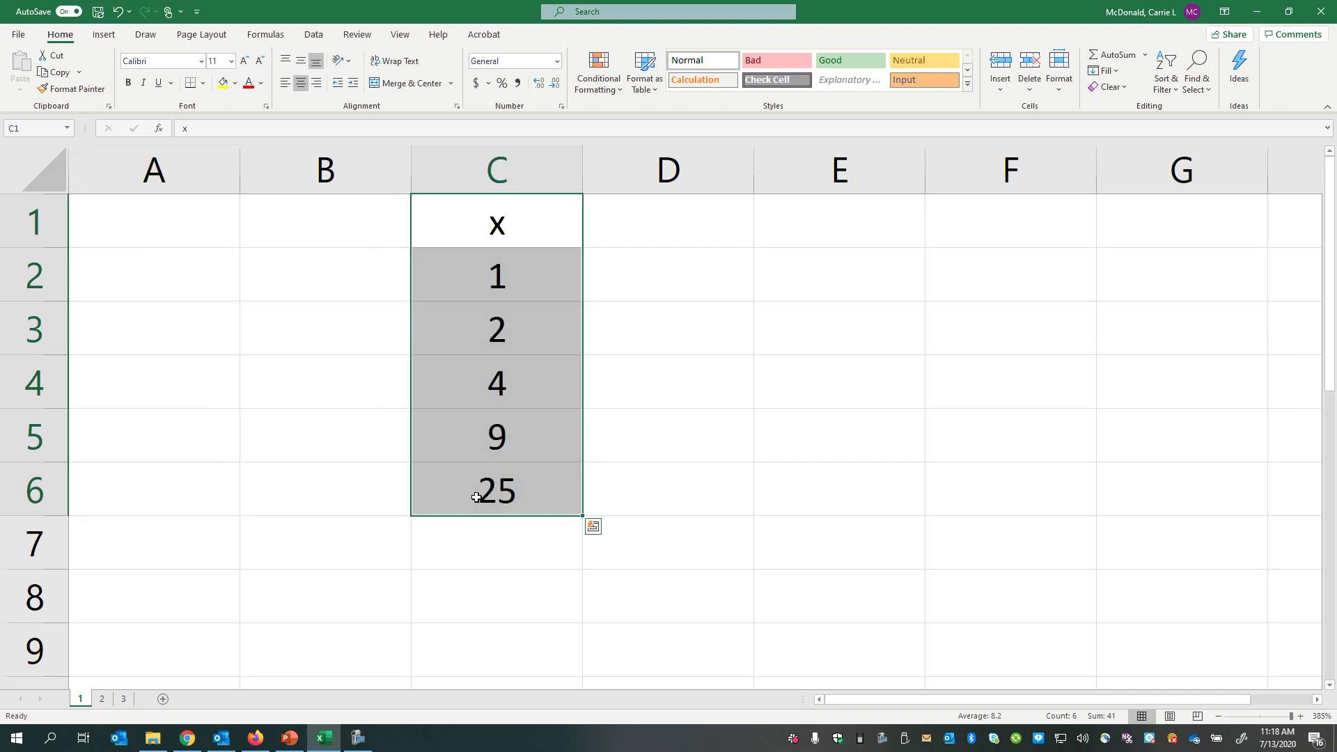
click(254, 613)
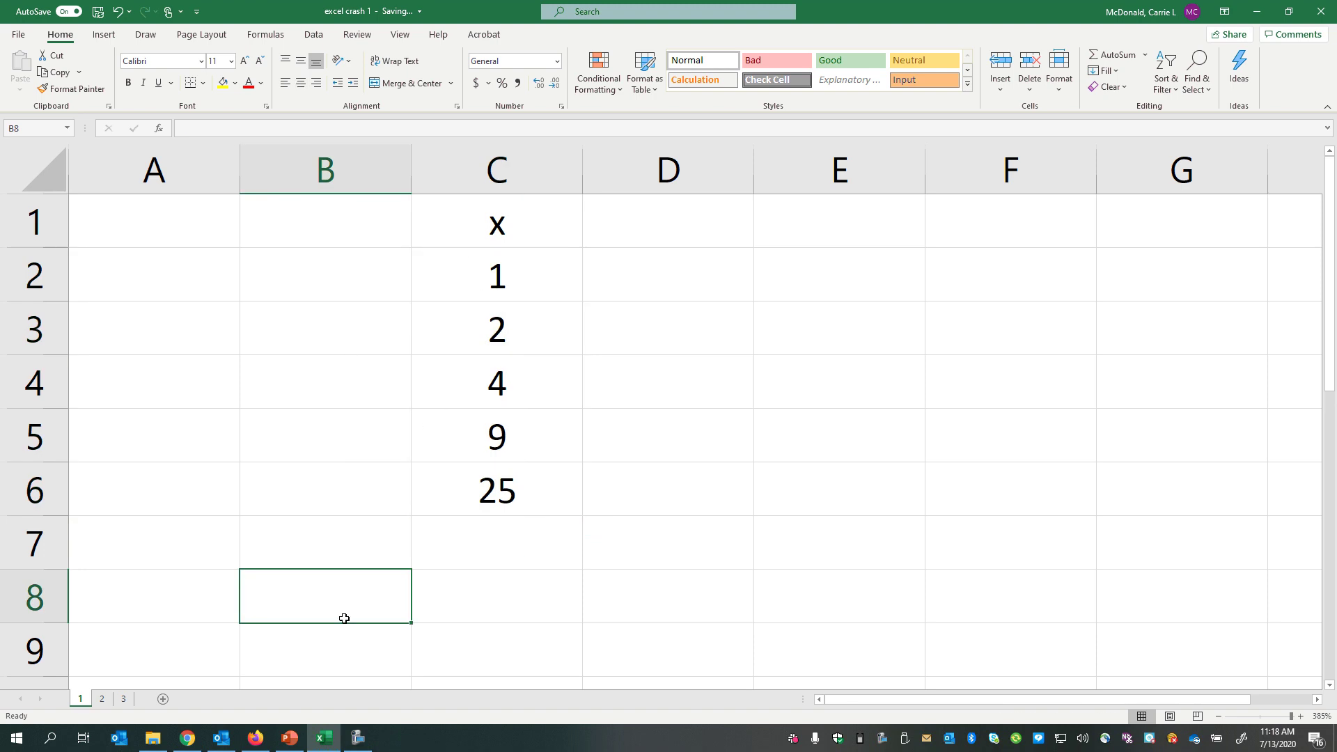
key(ctrl+z)
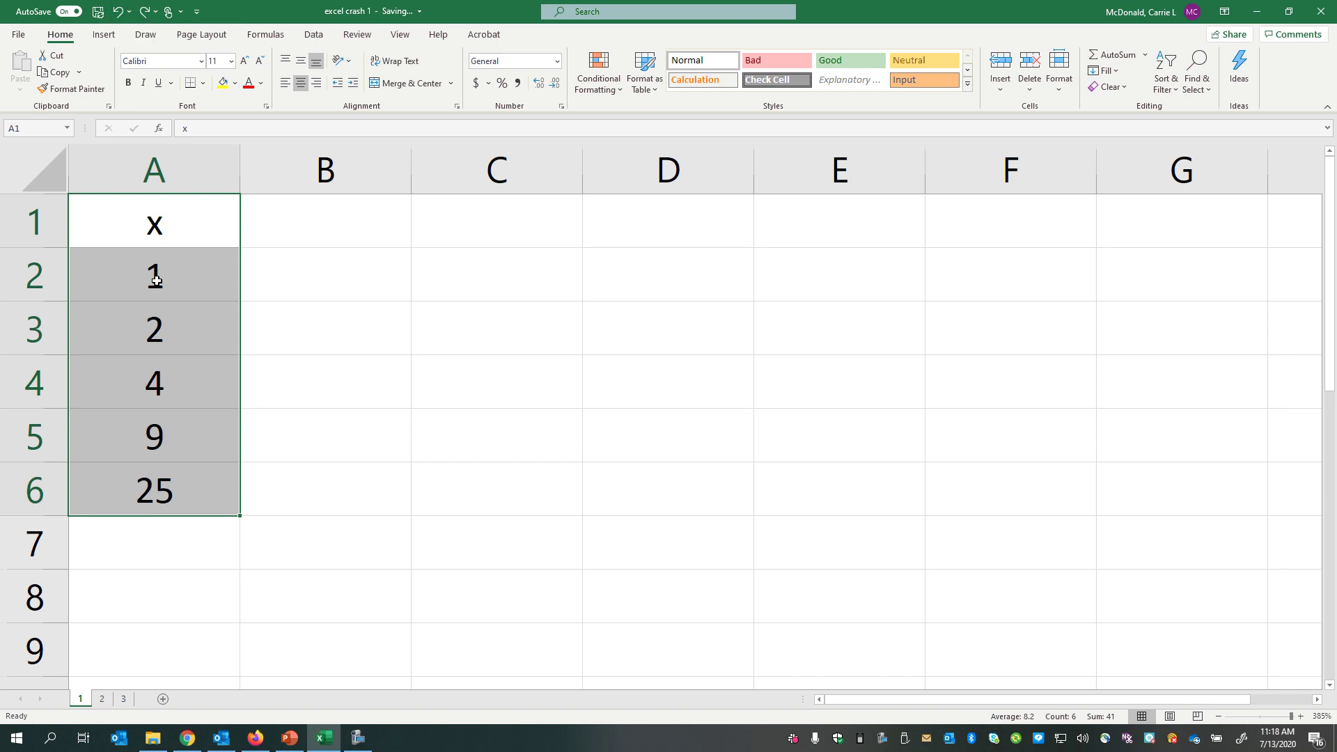
Make the x header in A1 bold with a light grey fill
click(170, 497)
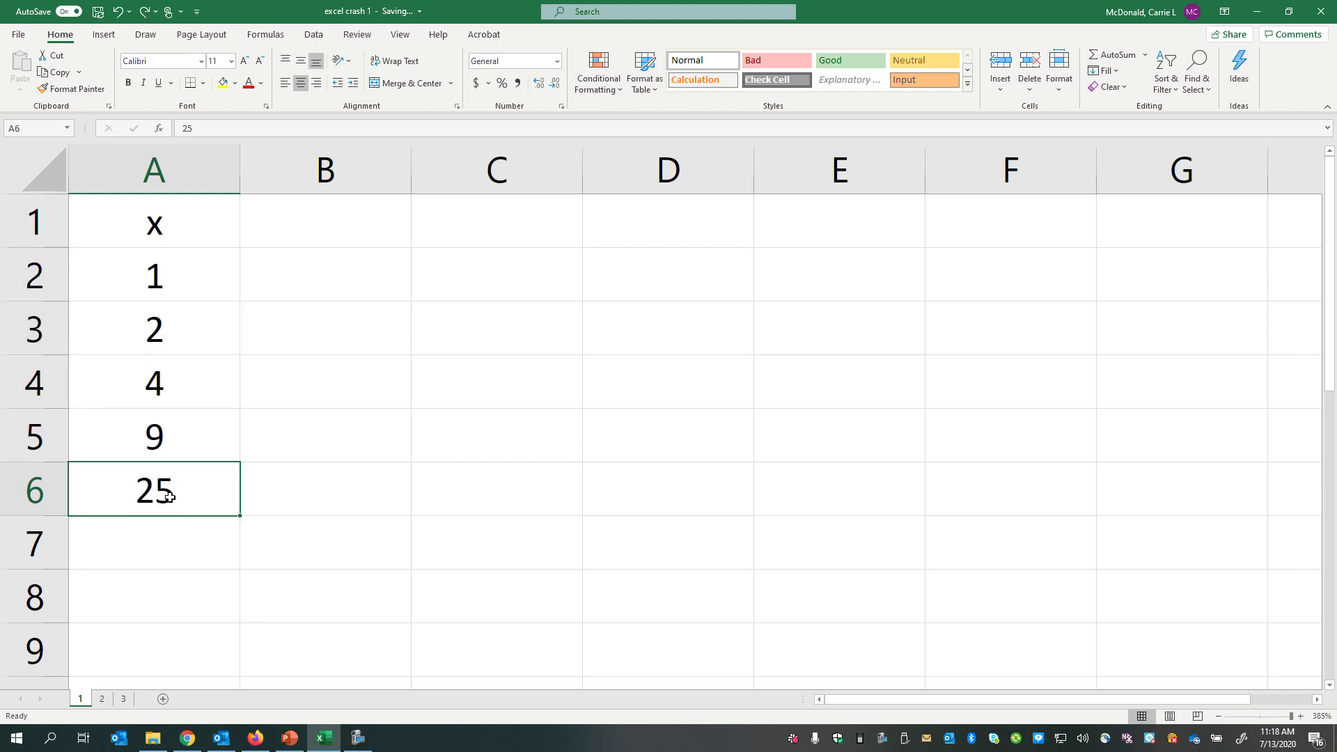
click(149, 224)
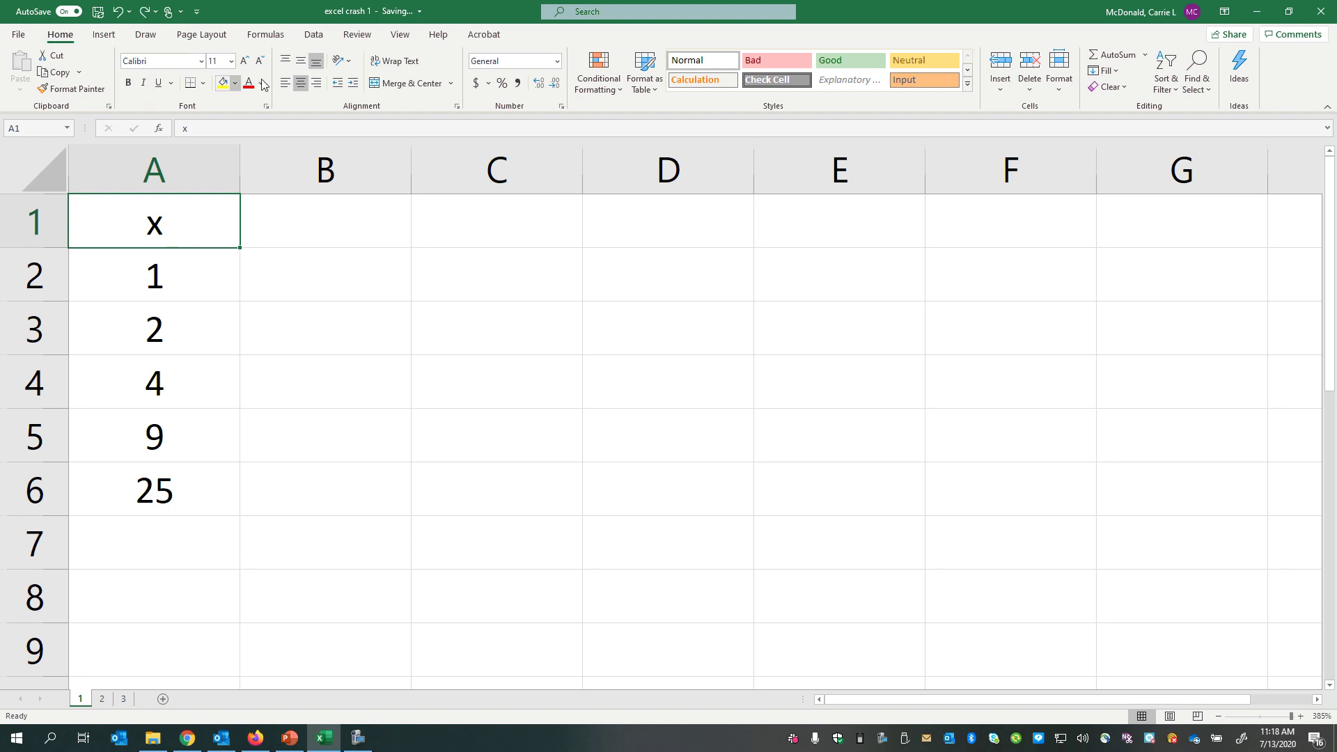
click(128, 84)
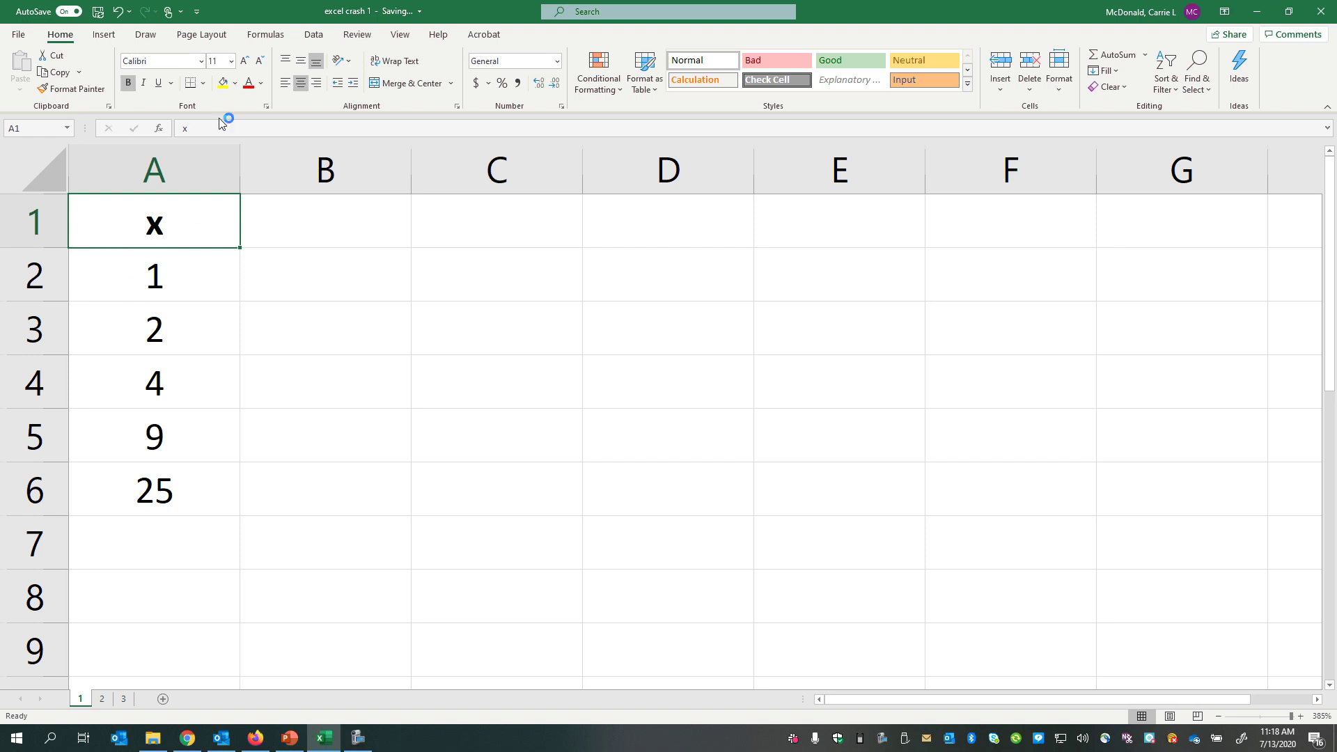
click(234, 83)
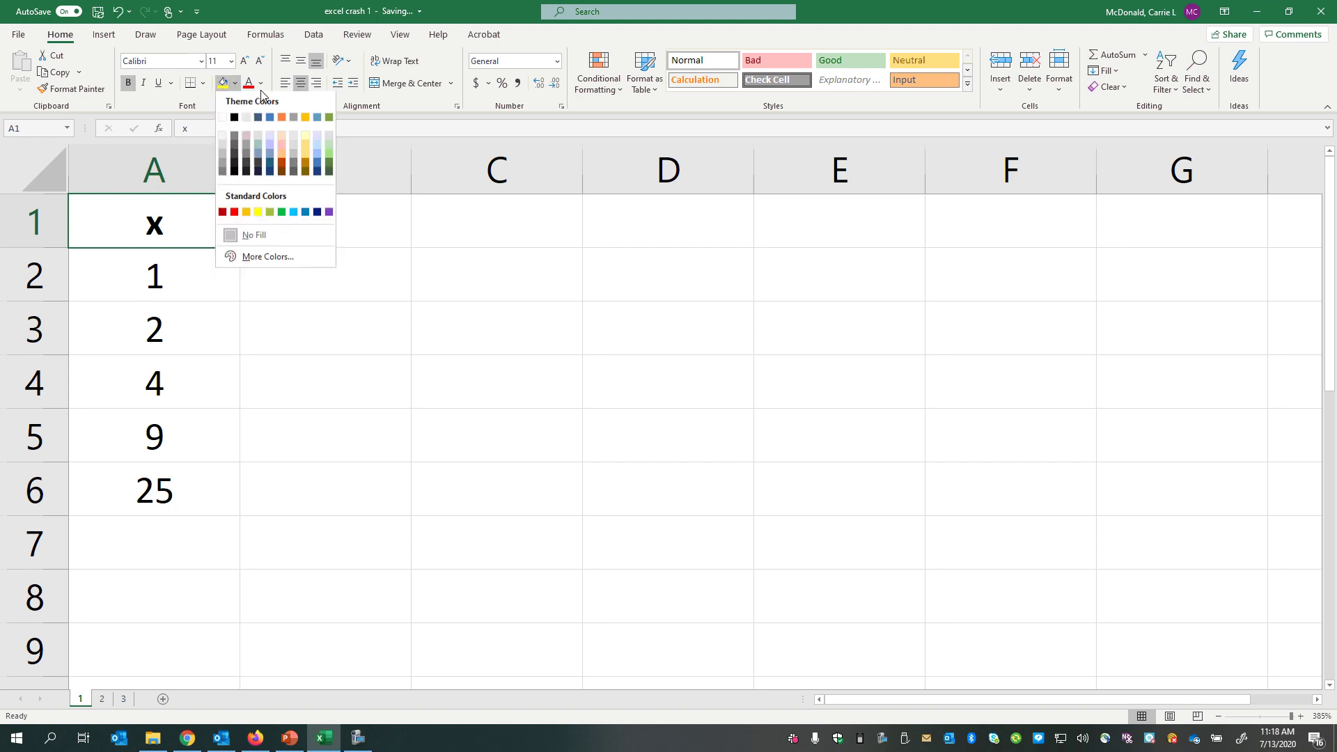
click(326, 141)
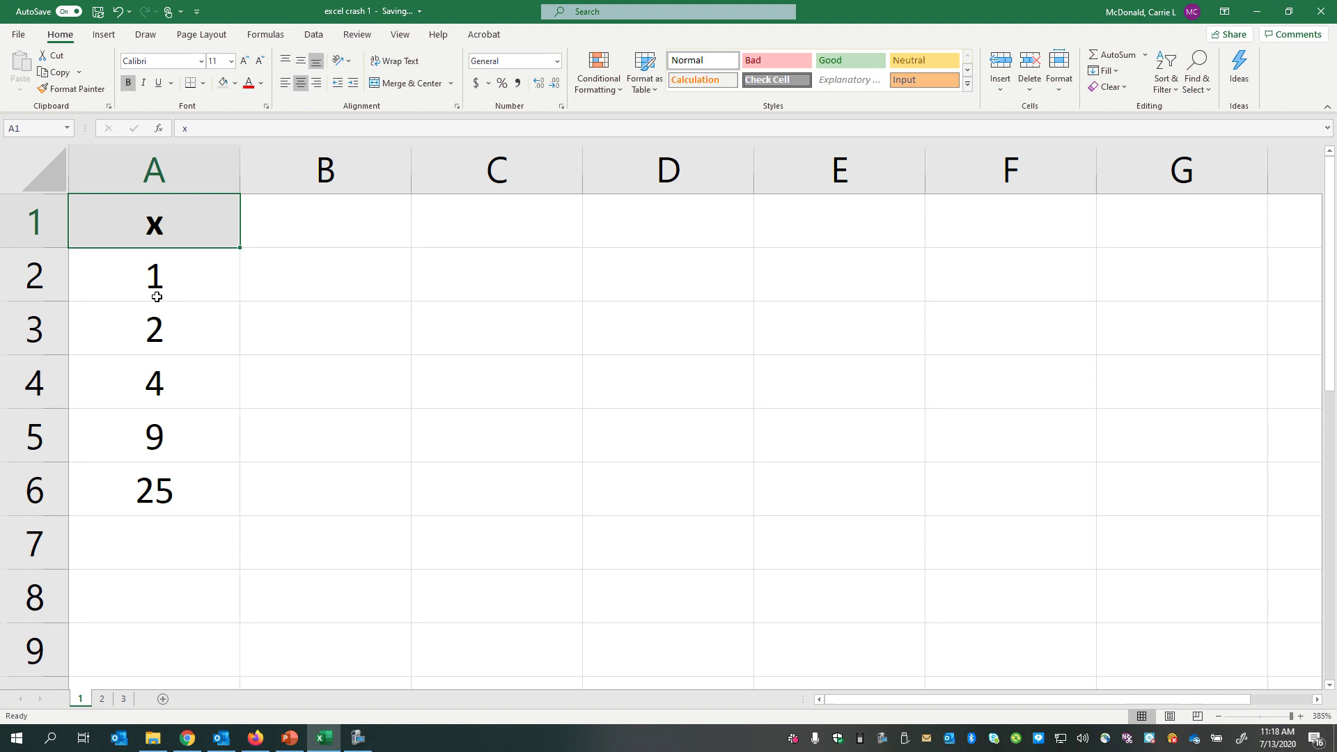
Apply All Borders to cells A1:A6
drag(173, 233, 176, 439)
click(202, 83)
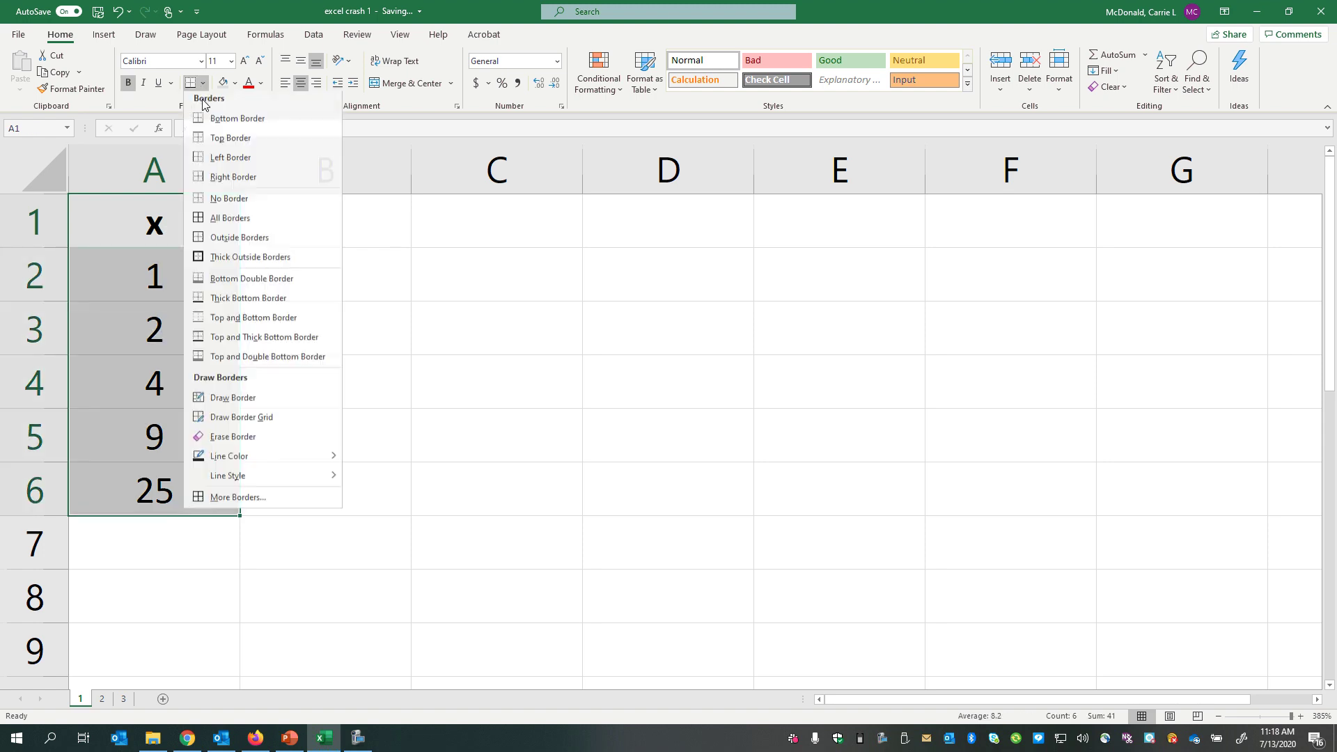
click(204, 218)
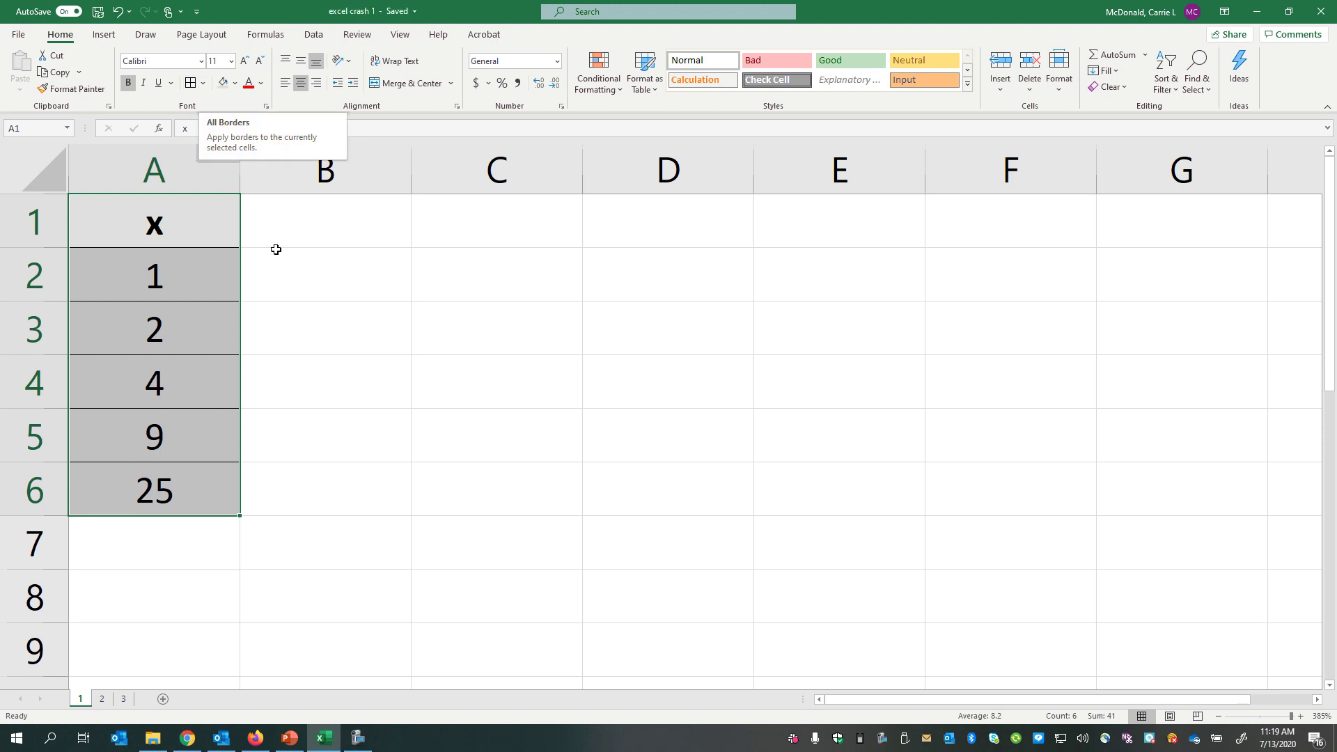
key(ctrl+v)
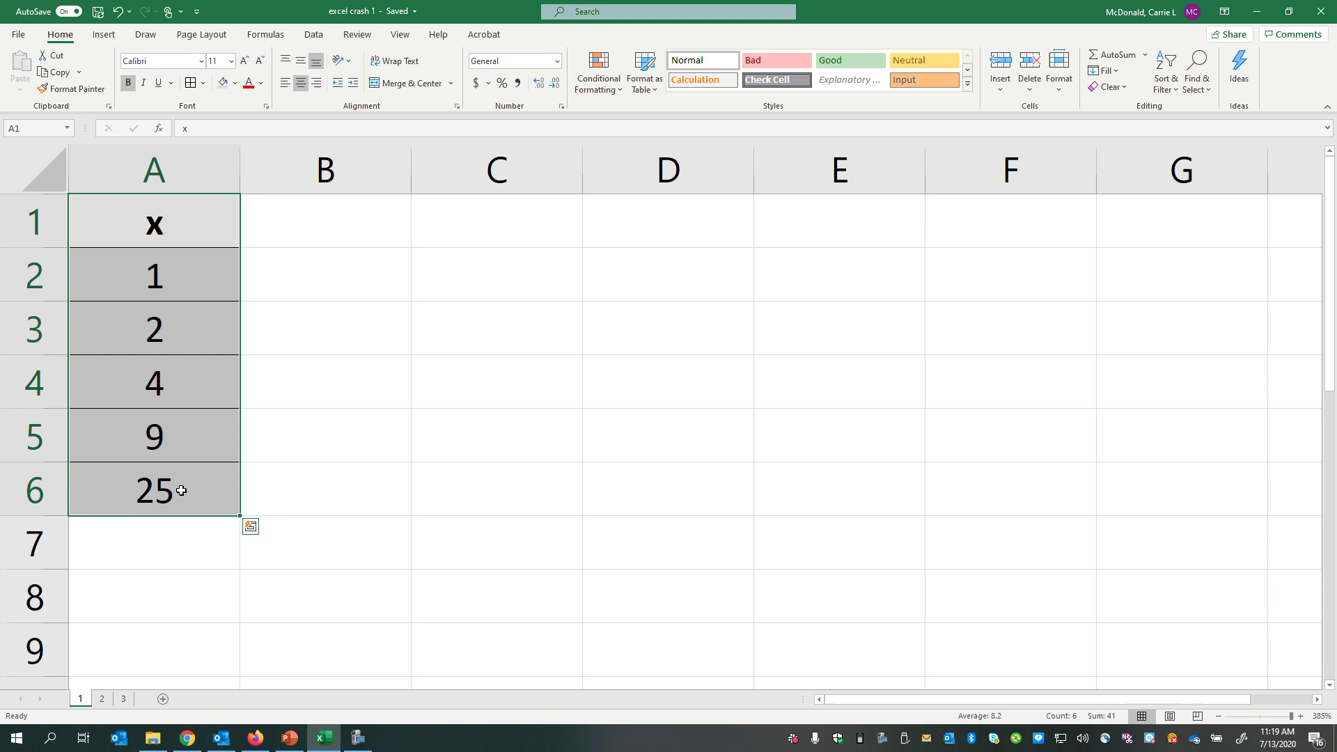
Step through the x values in cells A2 to A6
click(177, 173)
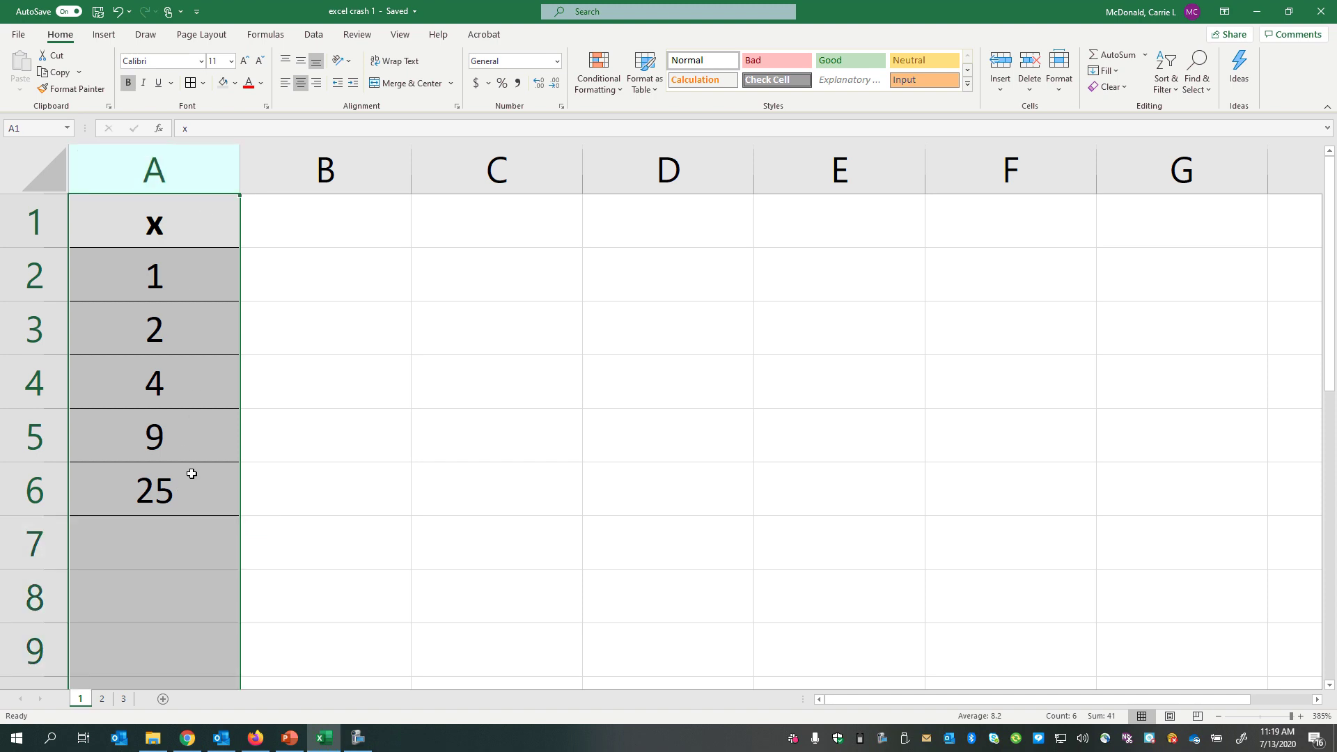
click(160, 296)
click(163, 339)
click(168, 383)
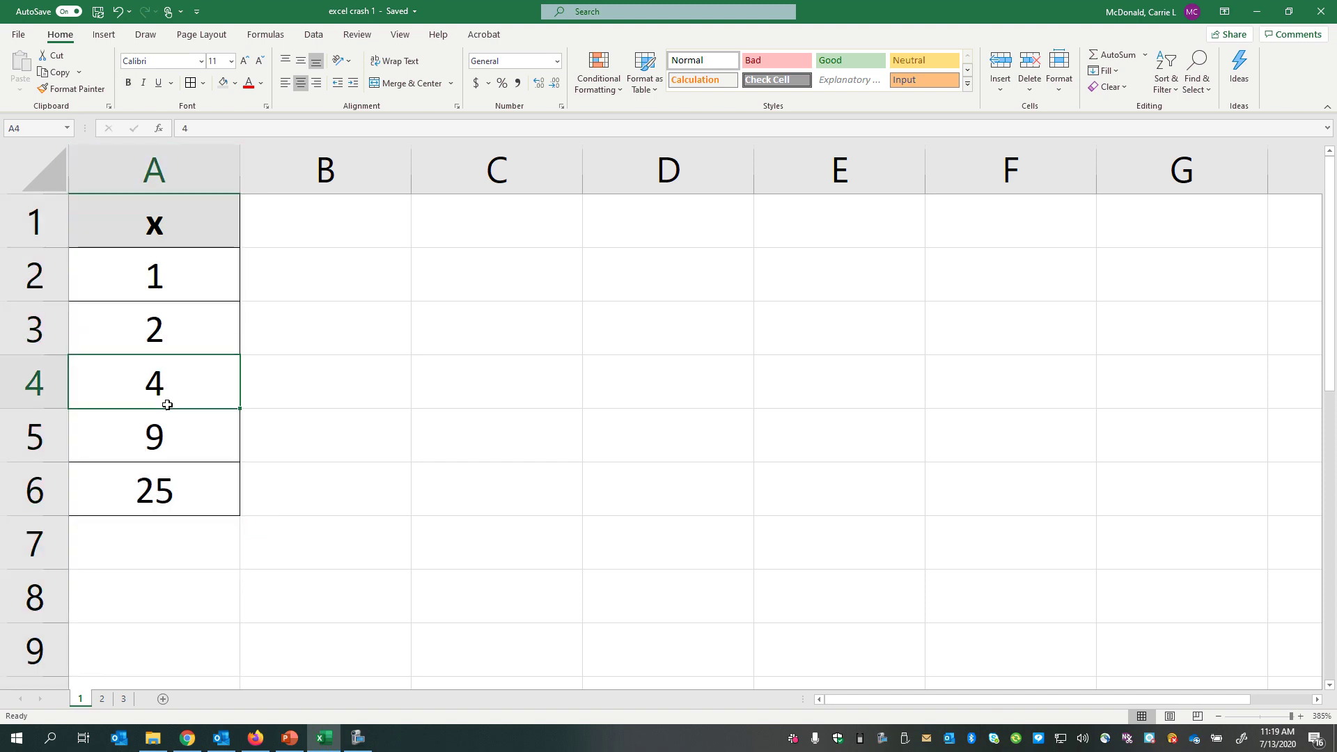
click(167, 438)
click(170, 485)
click(194, 264)
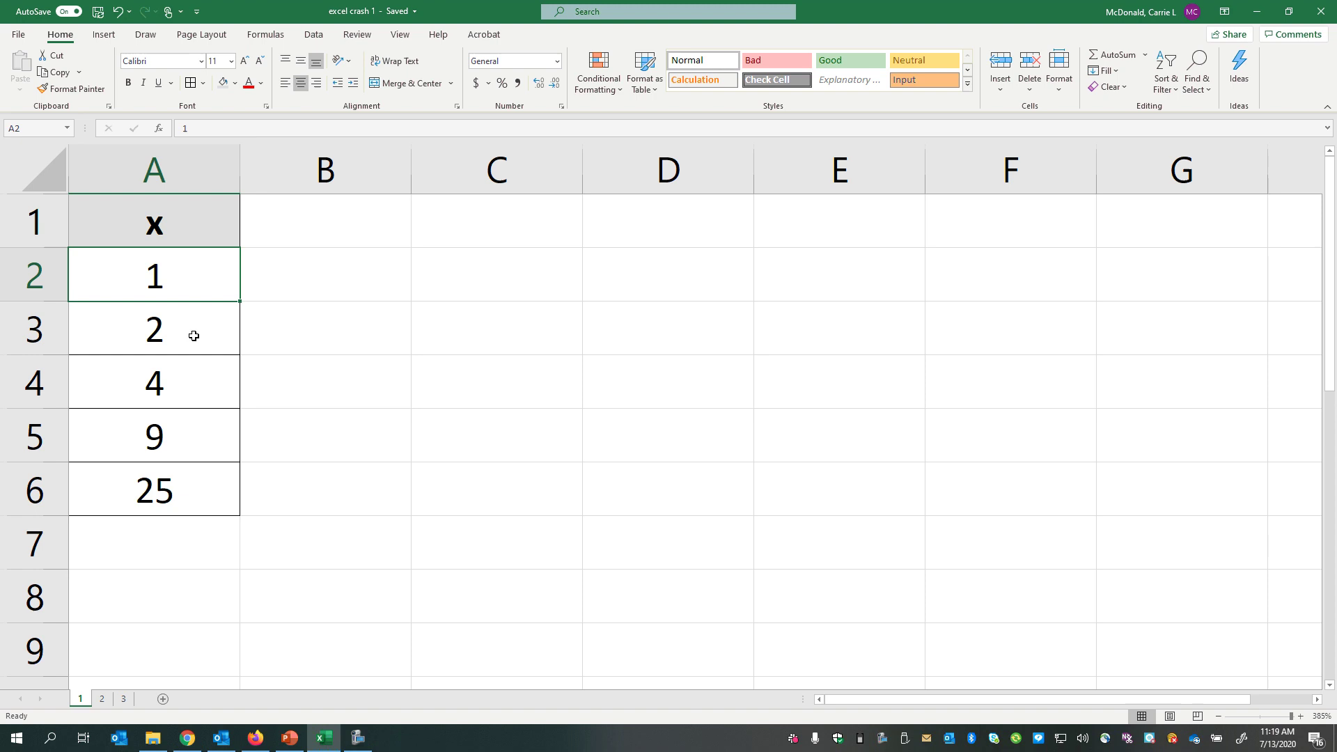
click(179, 485)
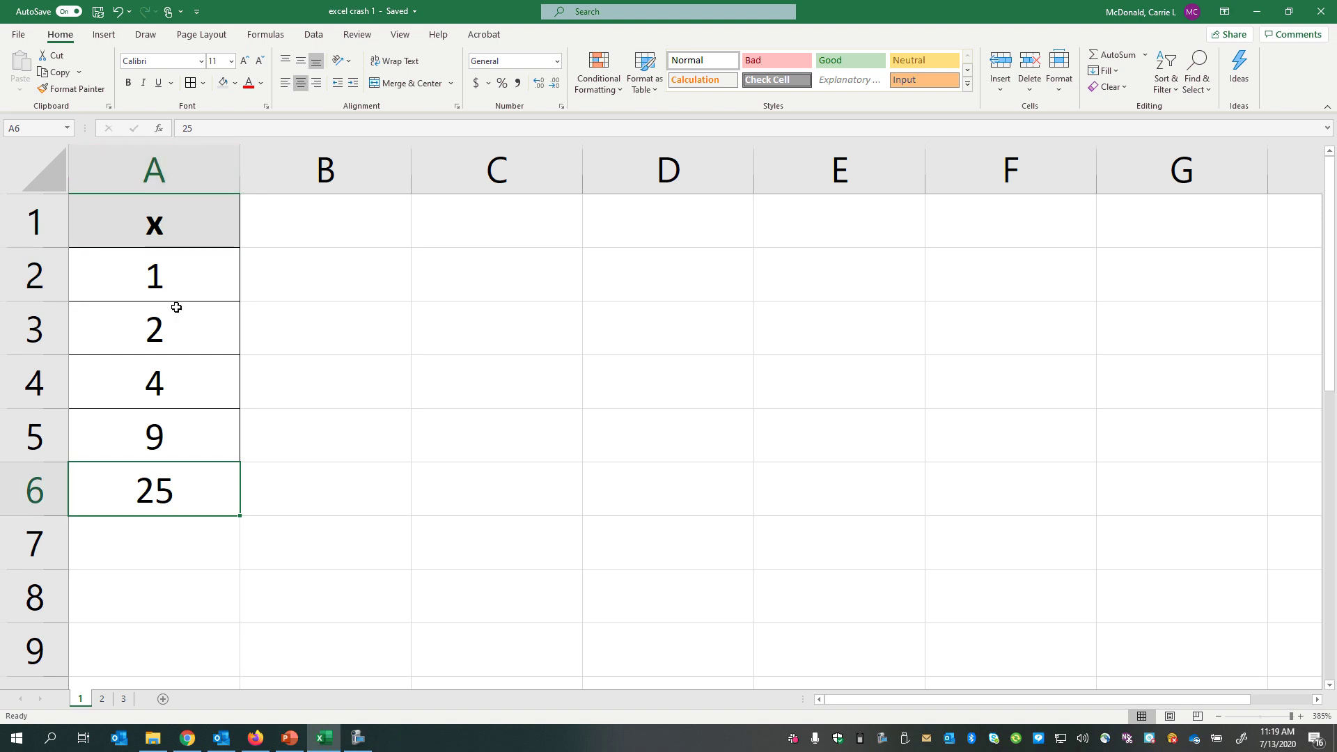
Sort column A largest to smallest so it reads 25, 9, 4, 2, 1
click(164, 168)
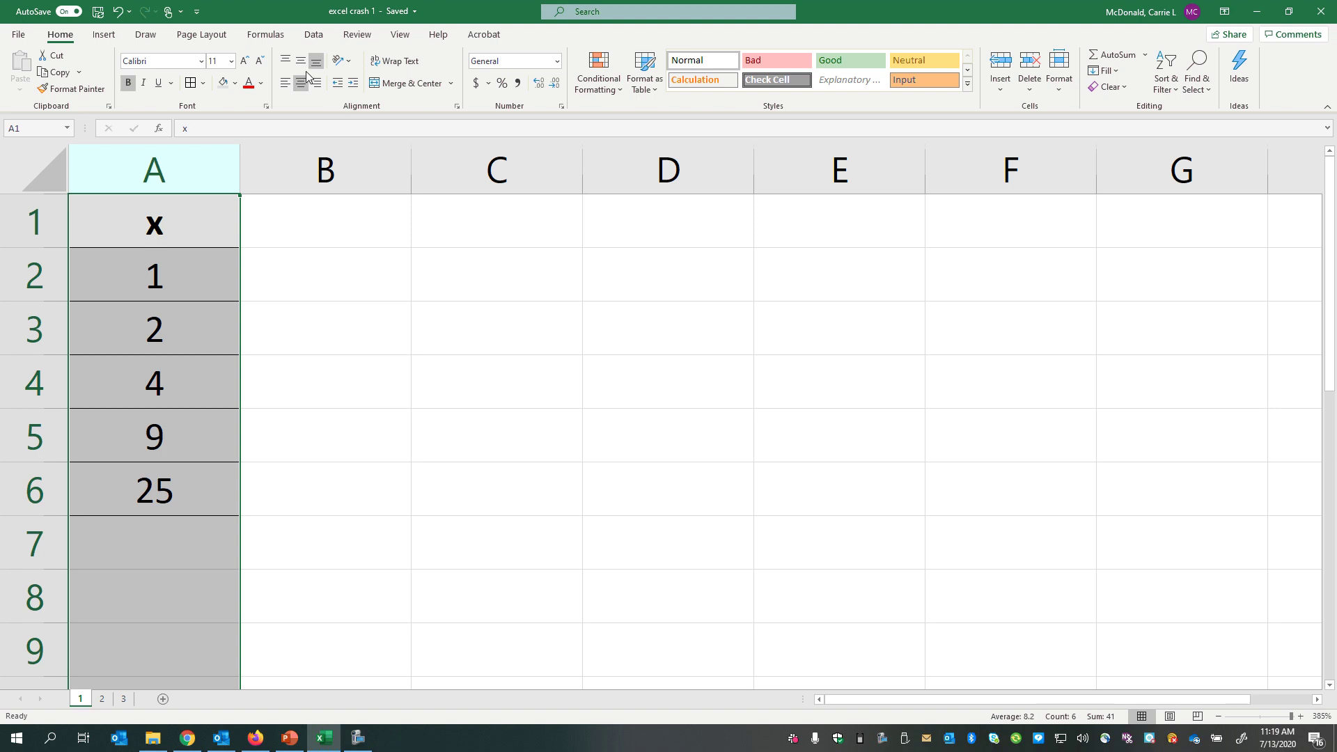
click(313, 35)
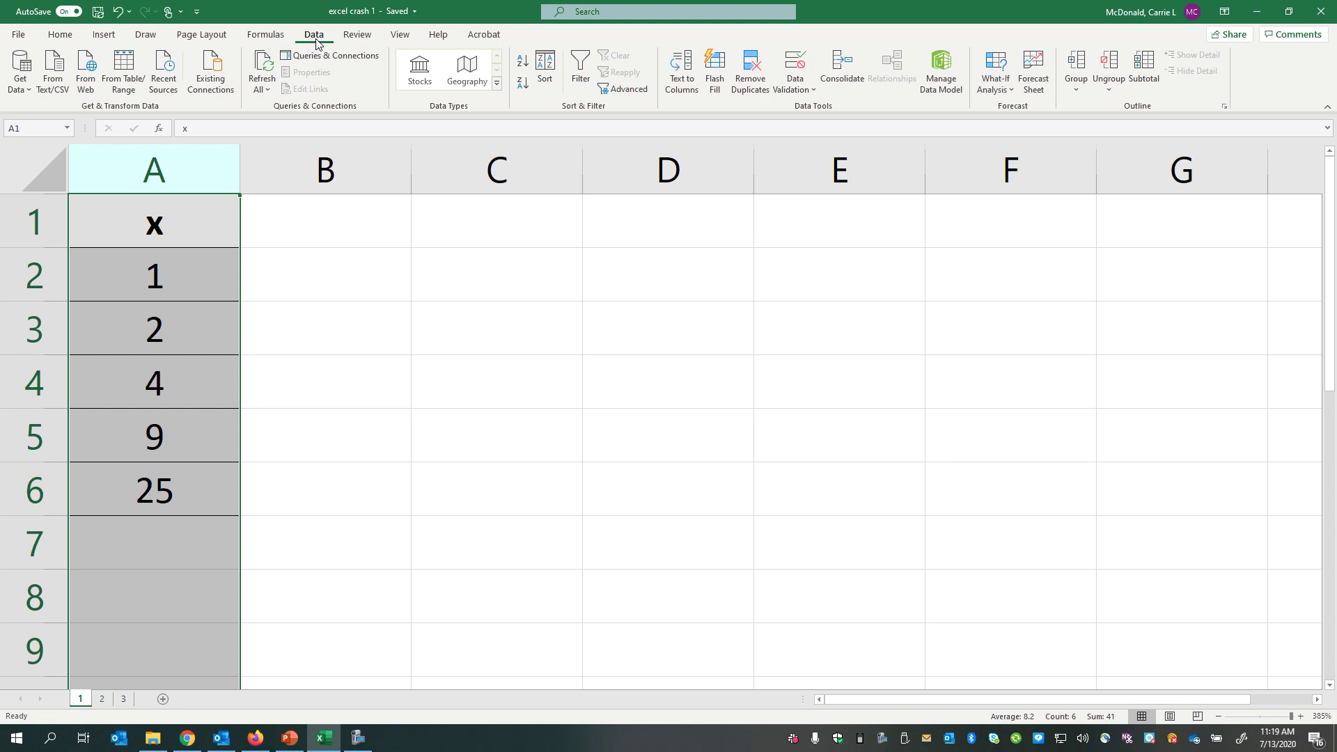
click(528, 63)
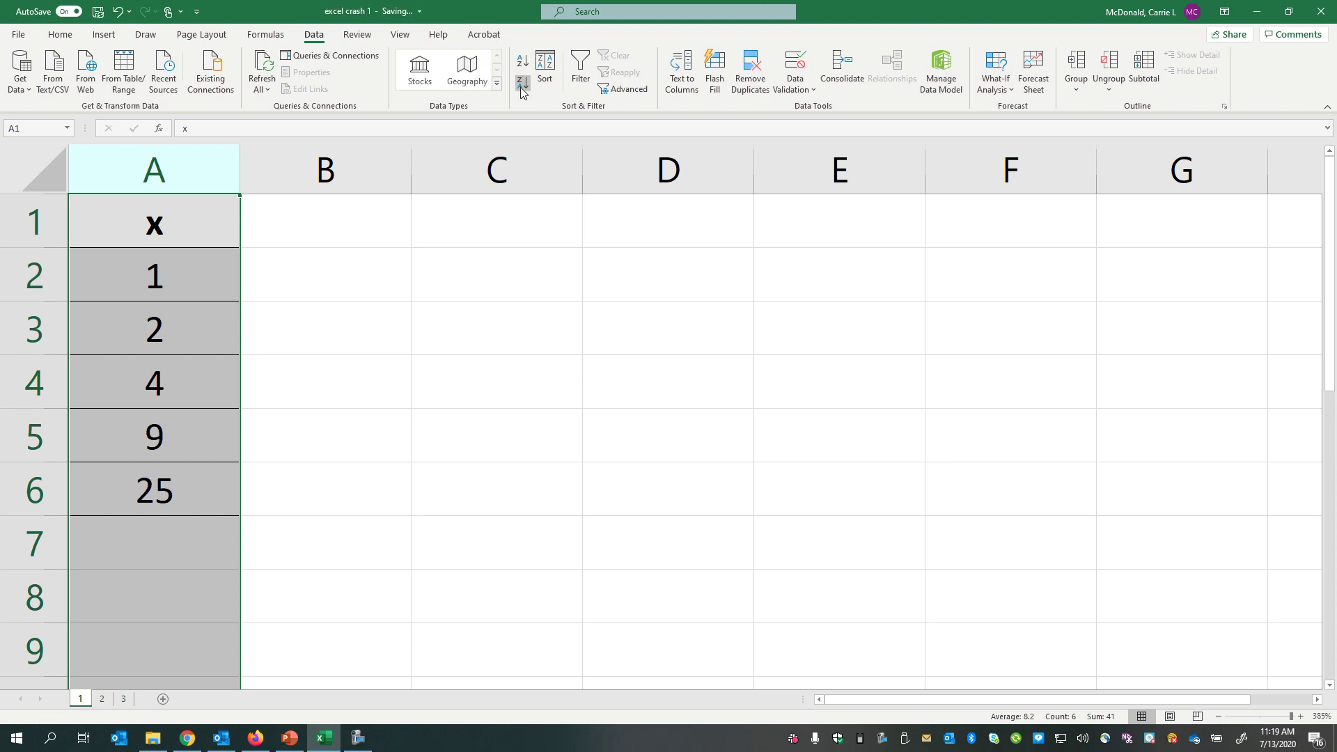
click(523, 85)
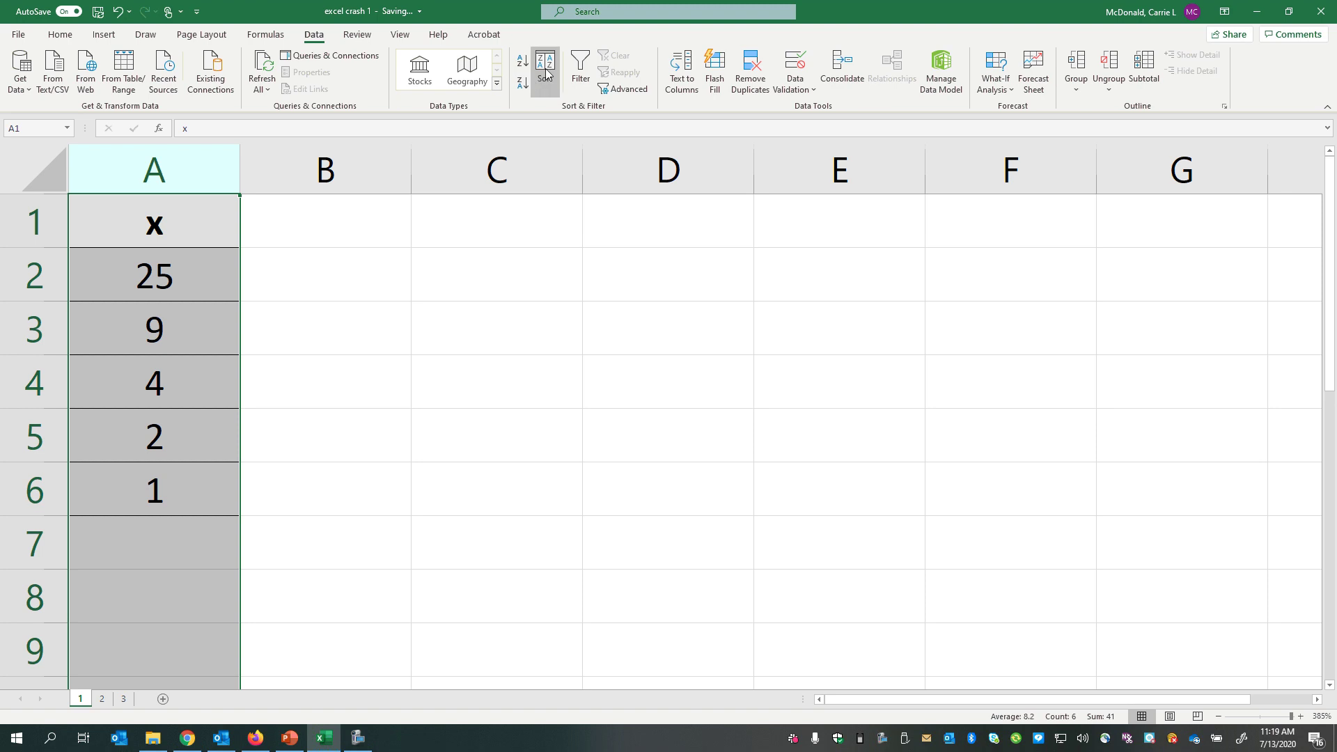
click(546, 69)
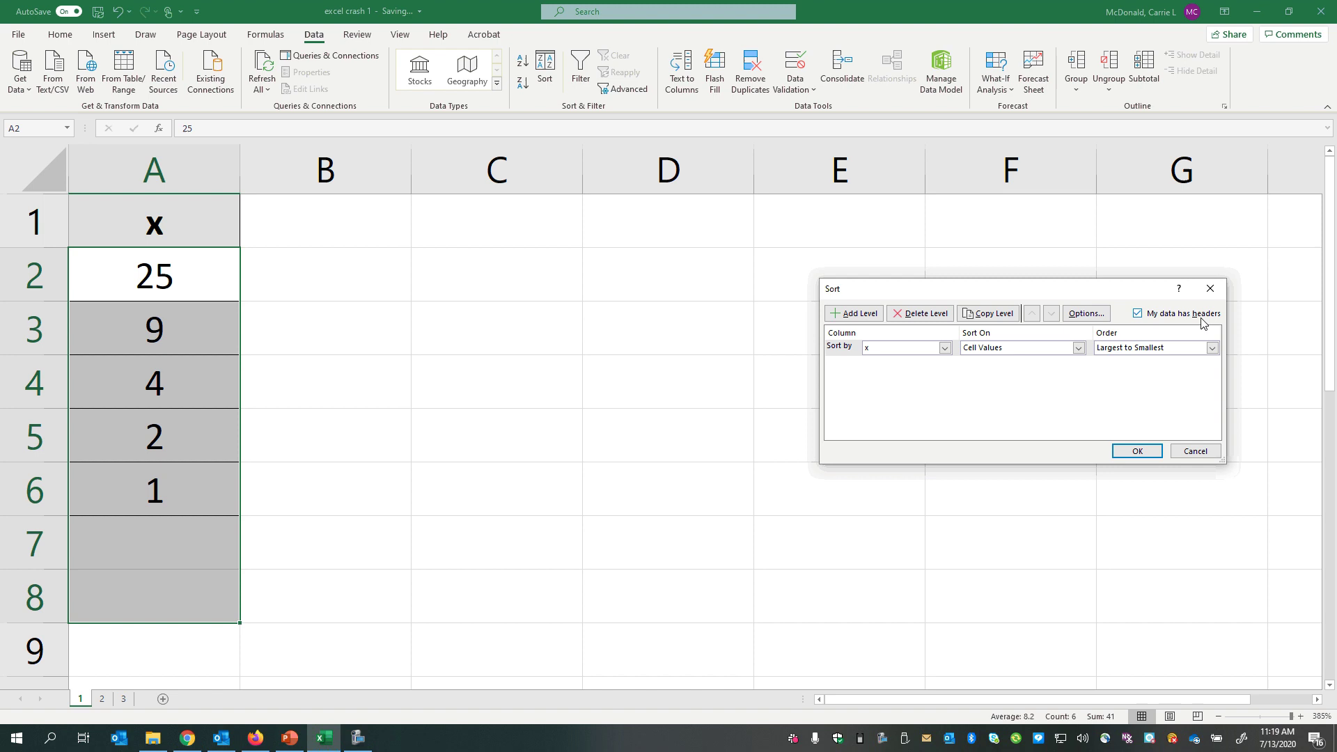
click(1198, 454)
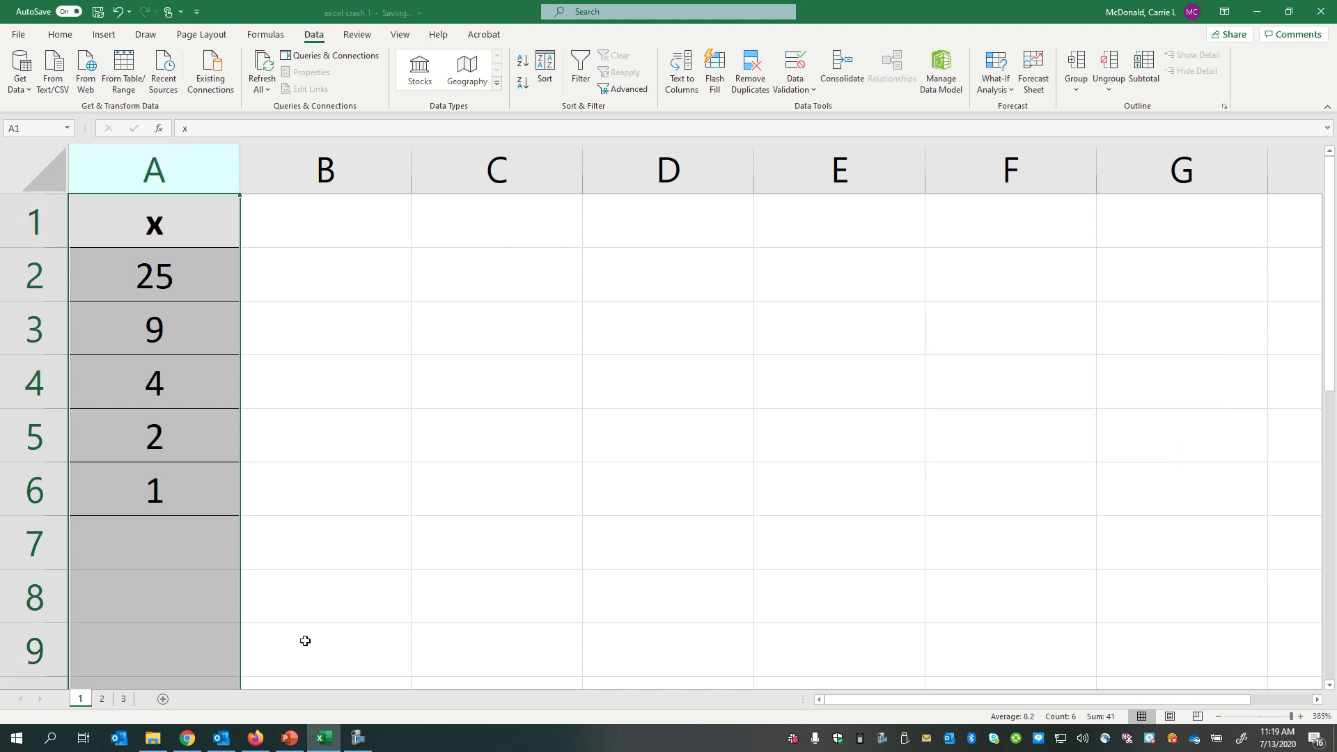
click(187, 489)
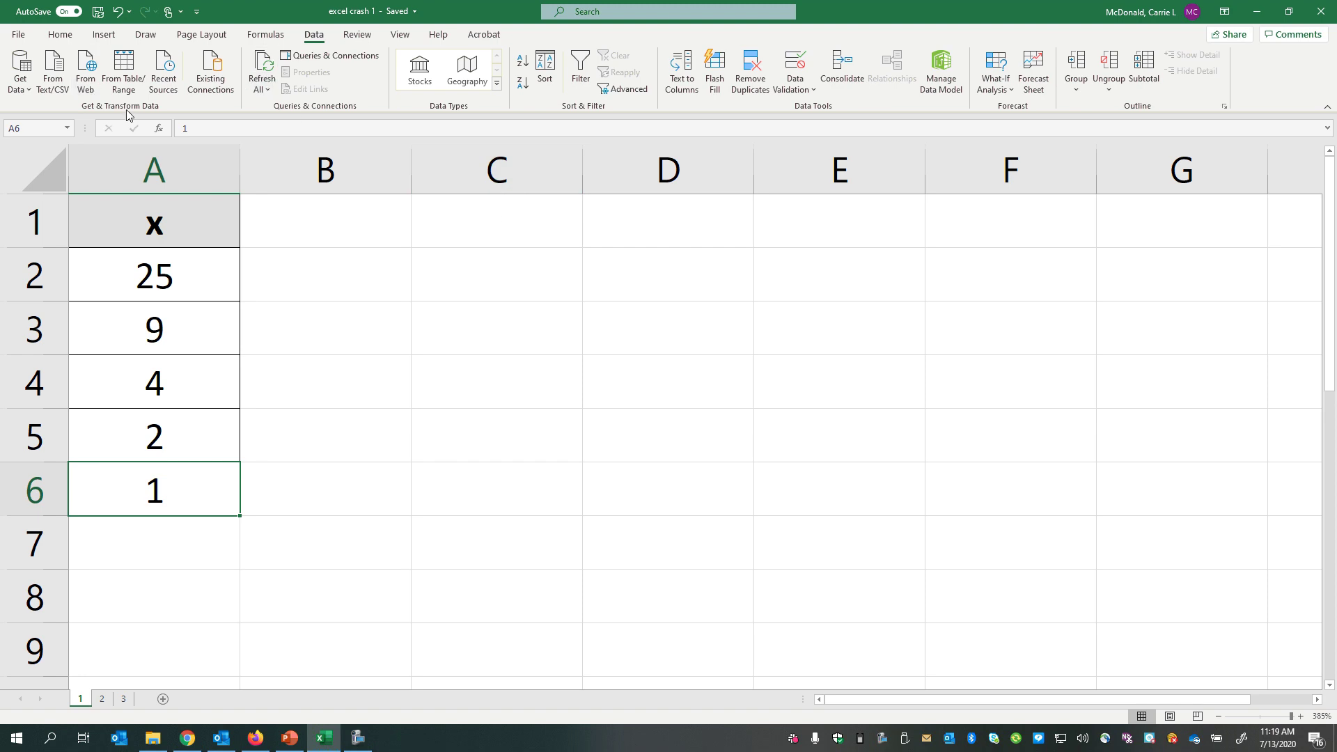
Enter the heading y in B1 and the values 36, 25, 9, 16, 4 in B2:B6
click(103, 35)
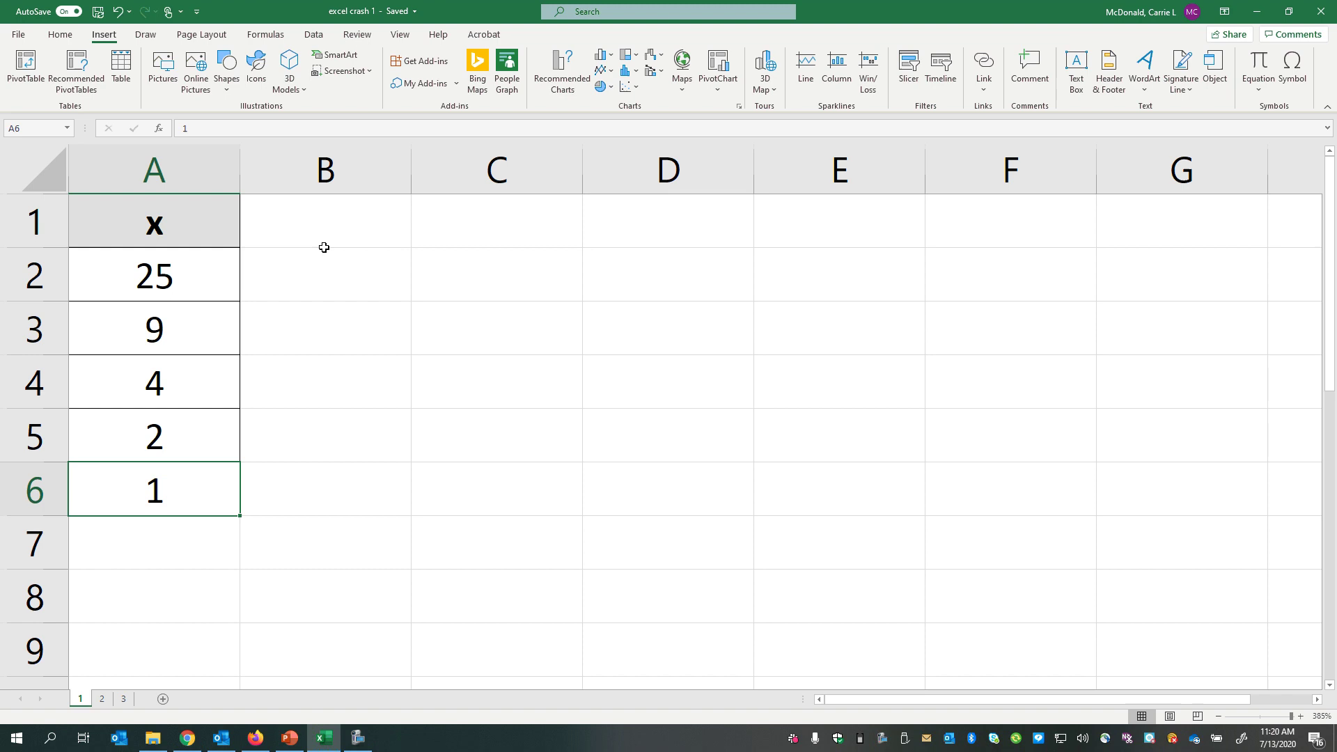
click(299, 236)
text(y)
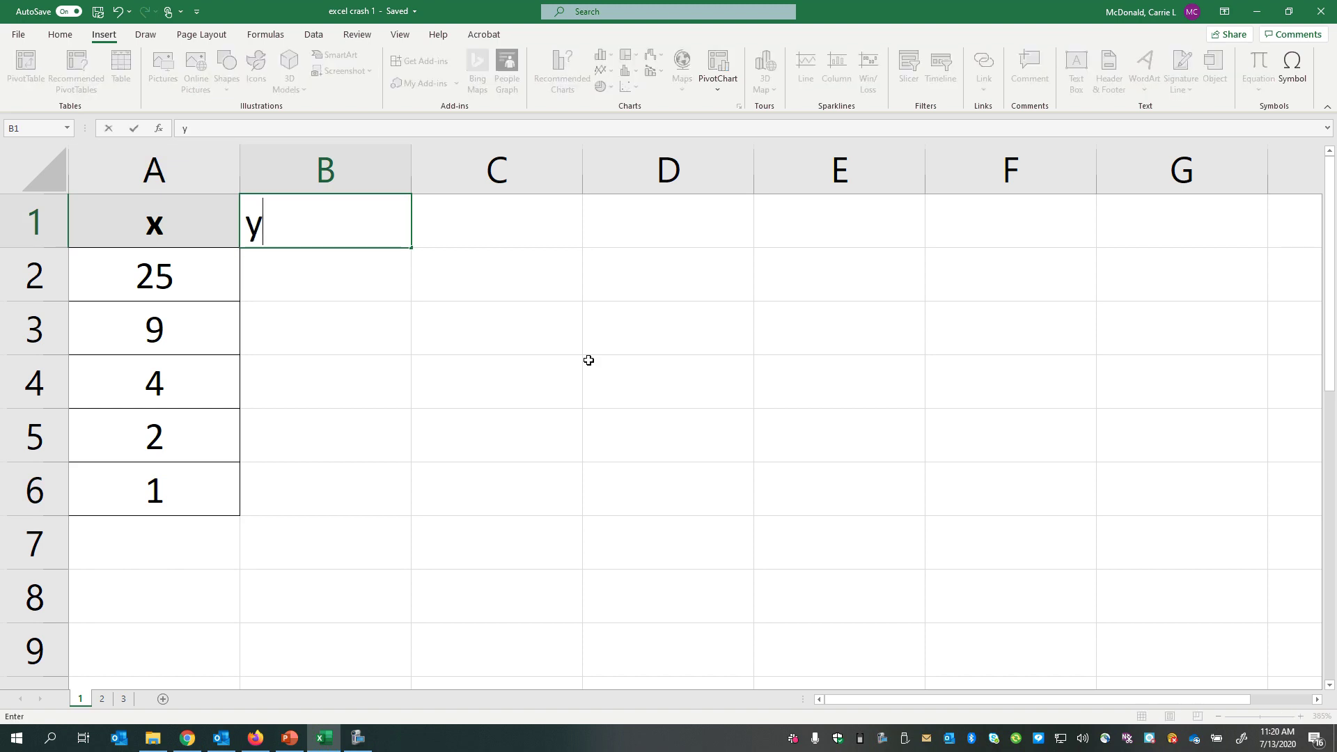
key(Return)
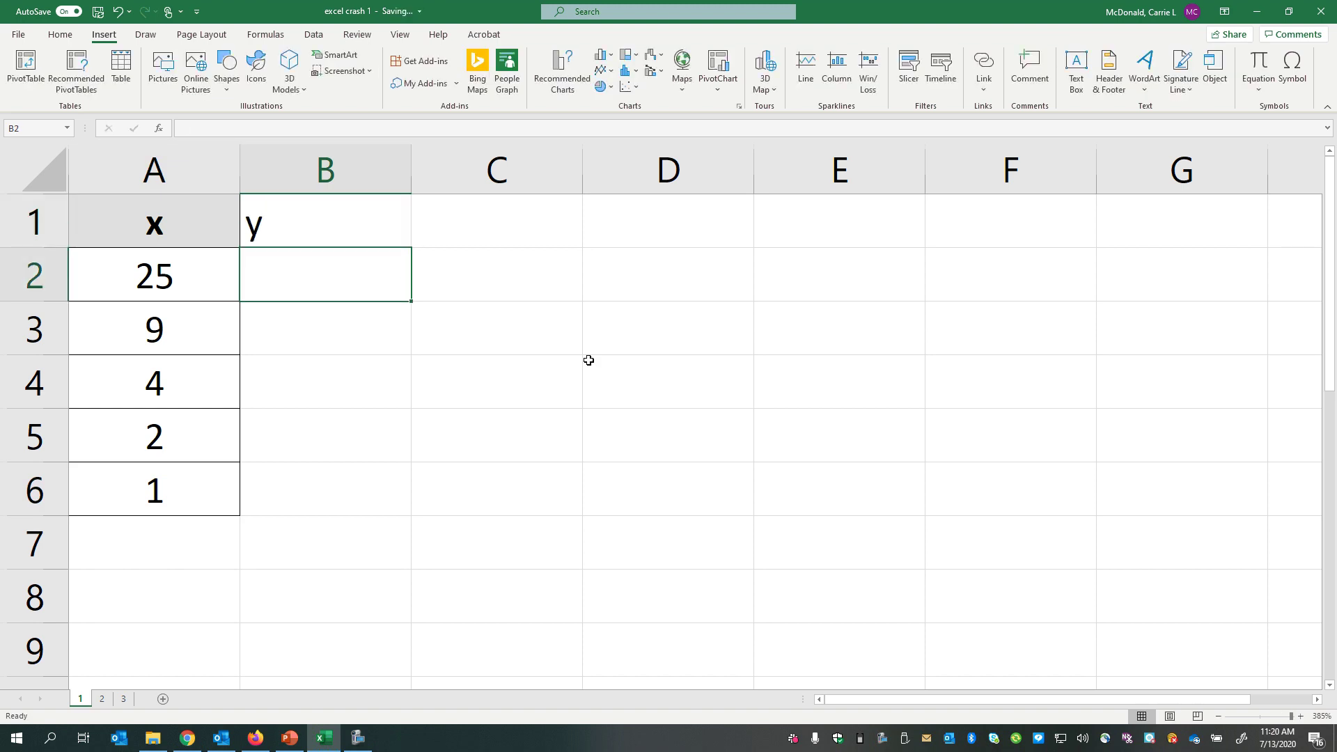
text(36)
key(Return)
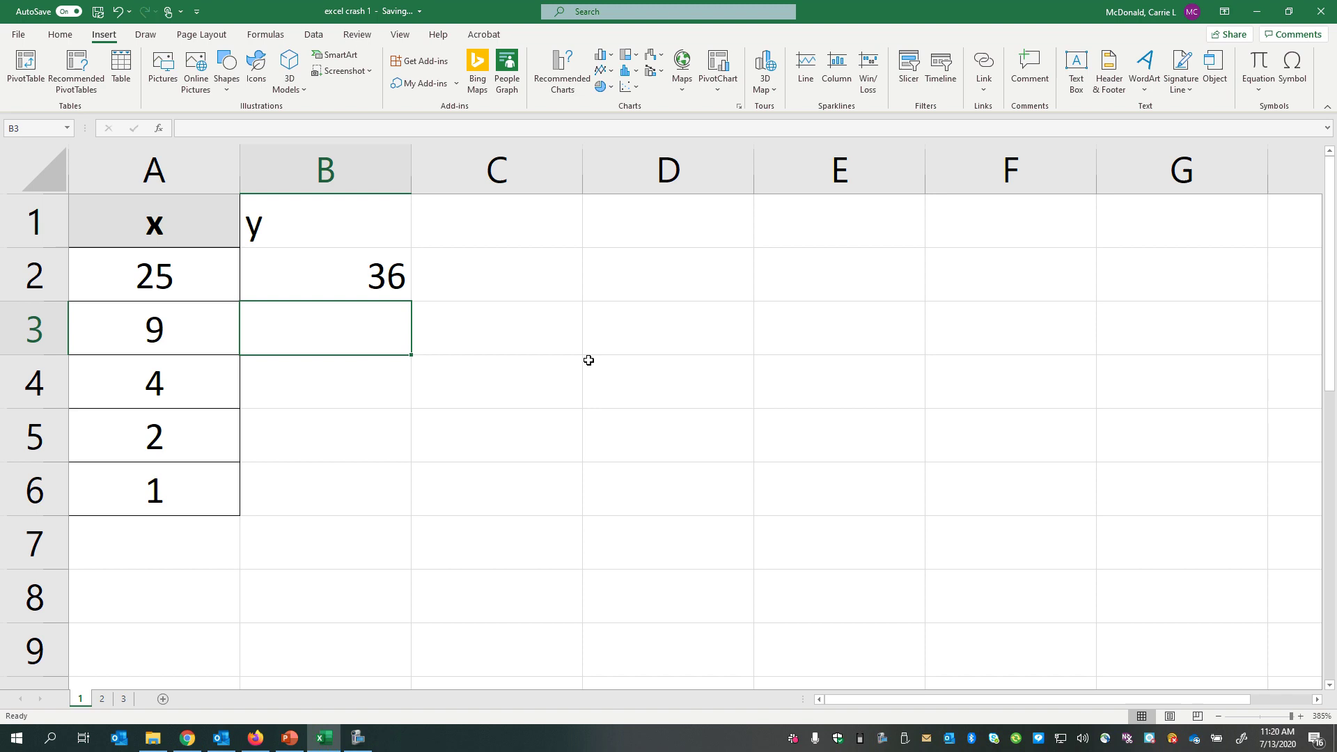
text(25)
key(Return)
text(9)
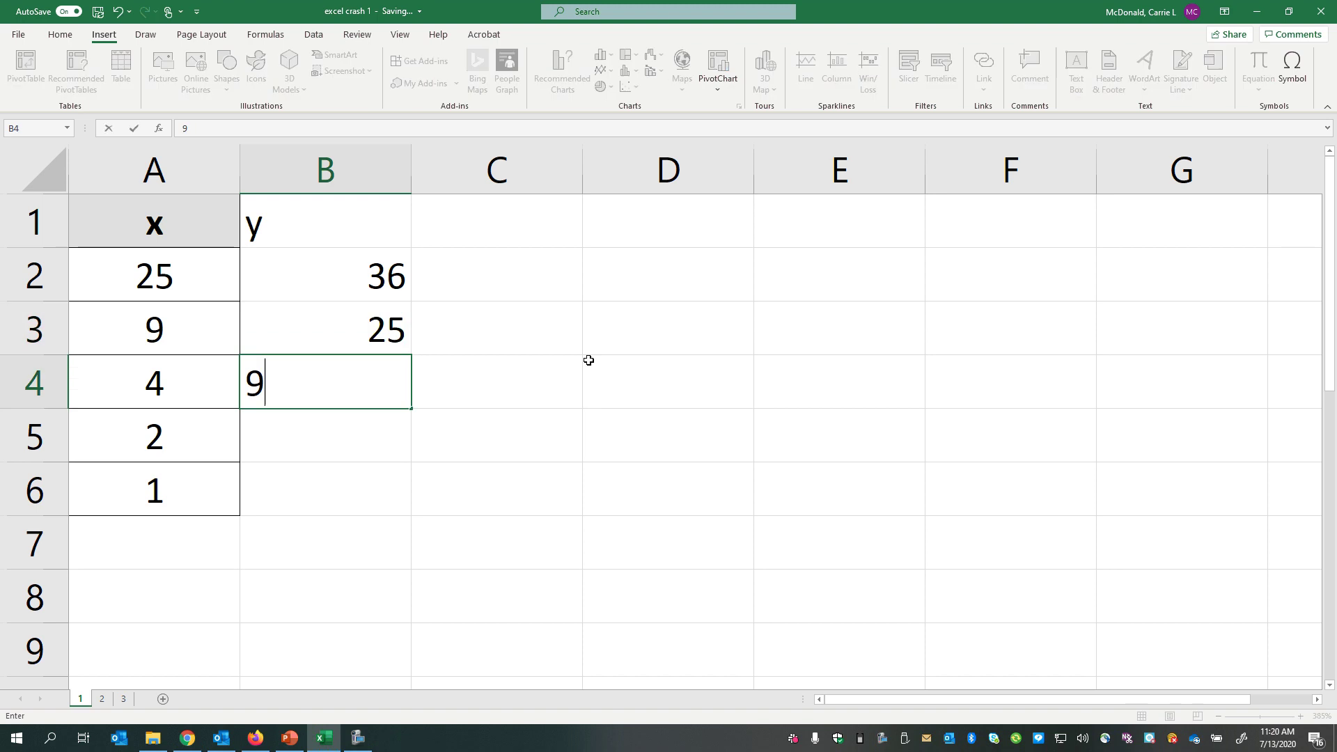
key(Return)
text(16)
key(Return)
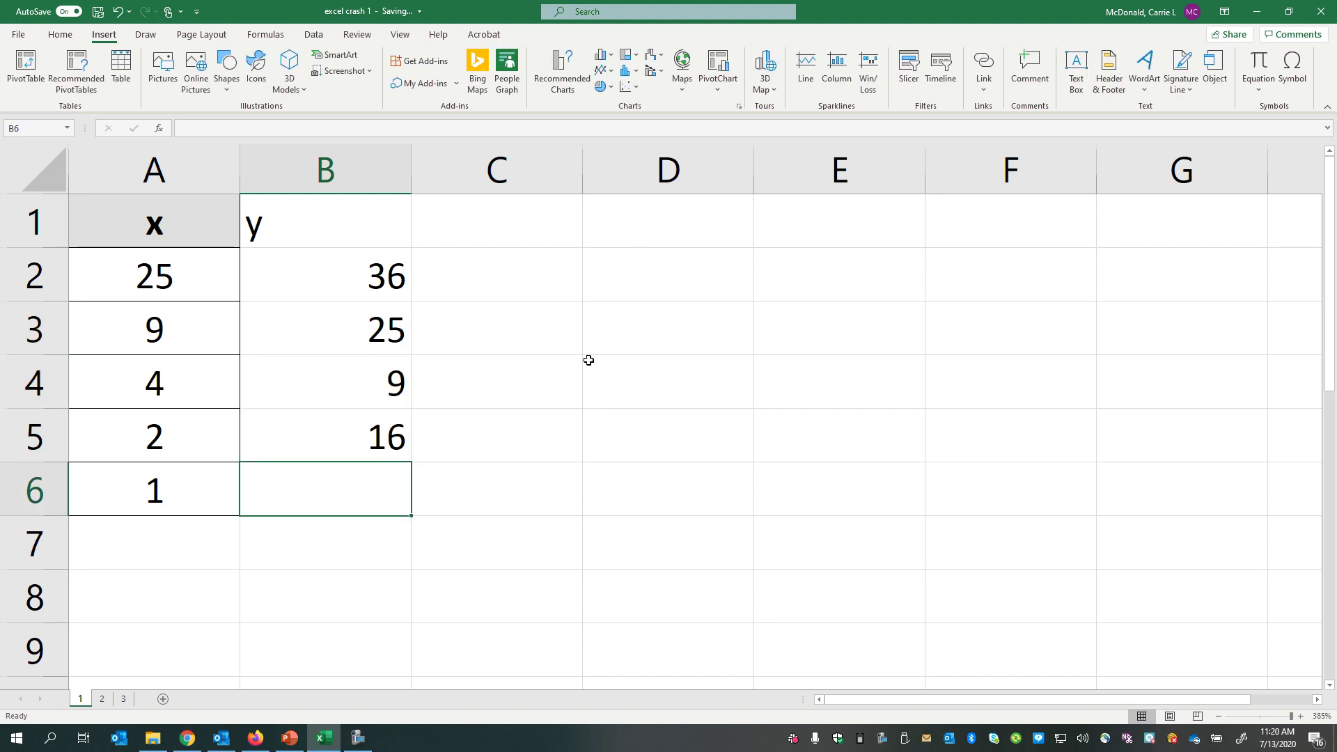
text(4)
key(Return)
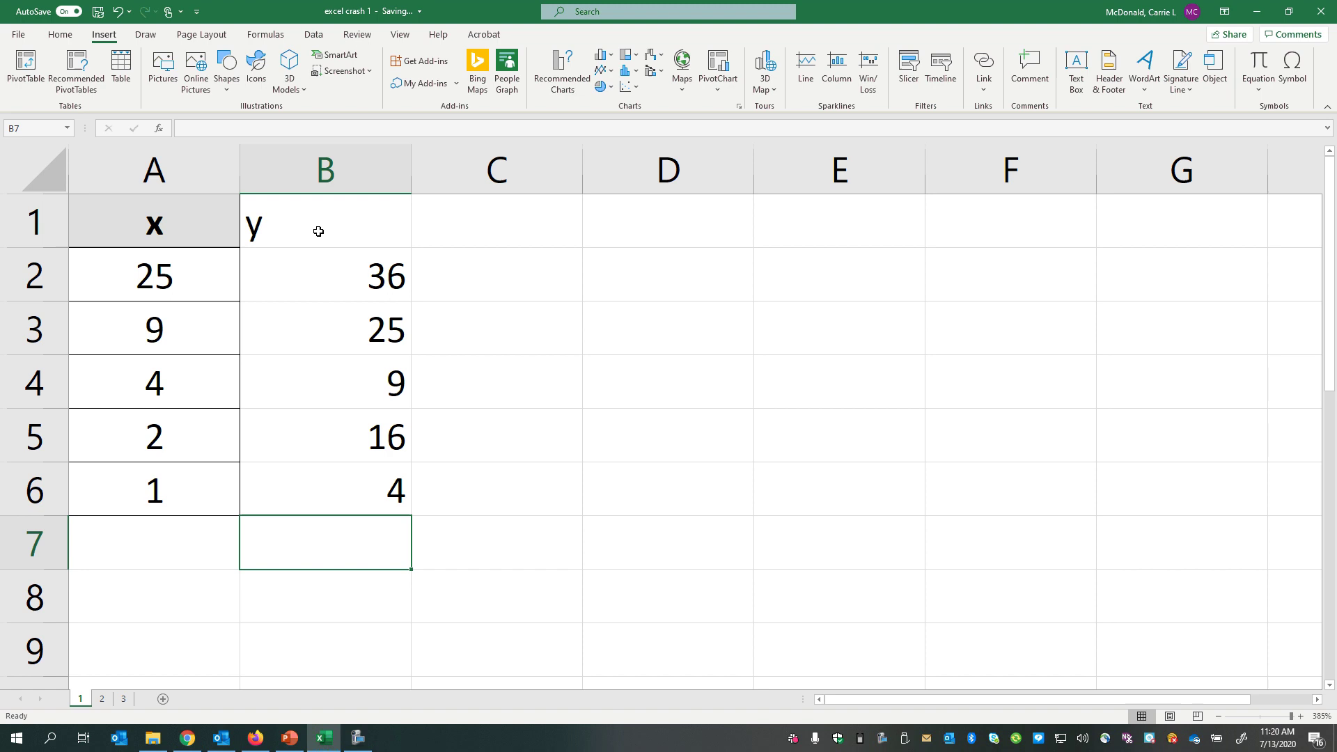
Select the x and y data in A1:B6
drag(320, 227, 328, 370)
click(358, 439)
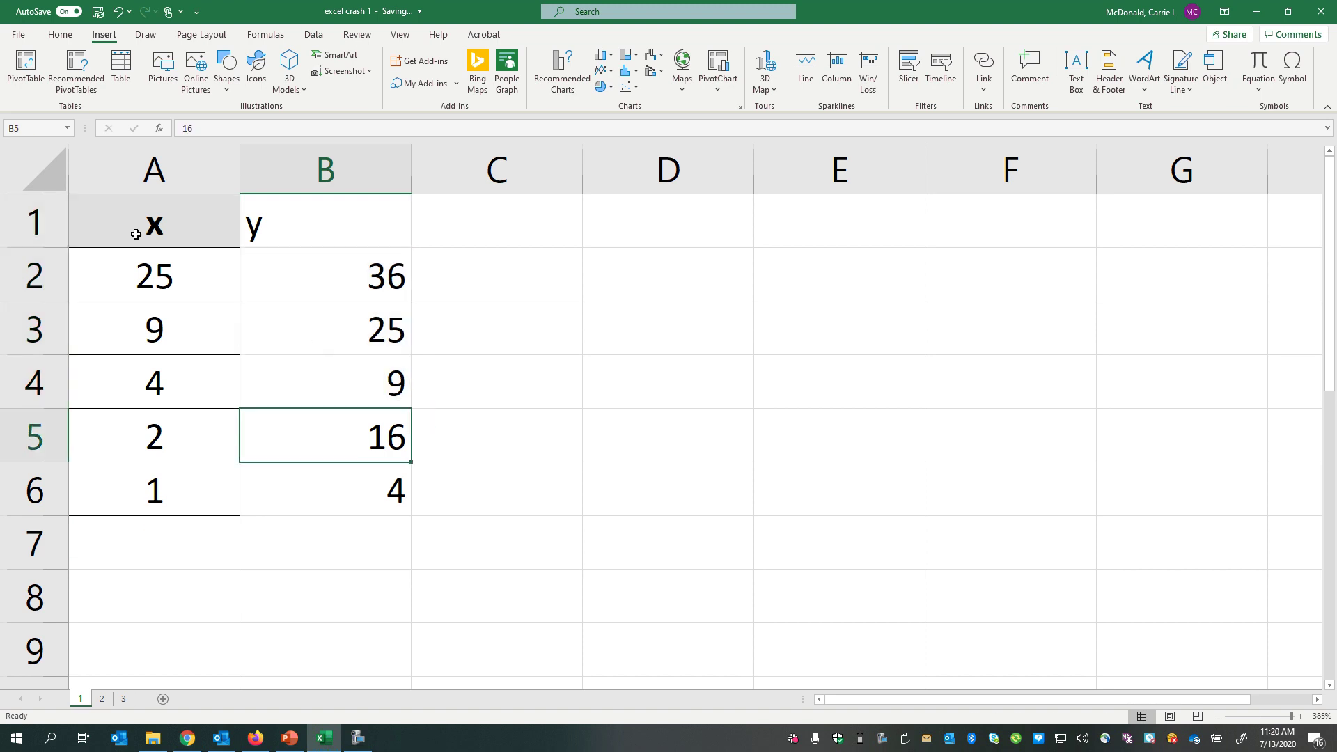
drag(98, 227, 286, 493)
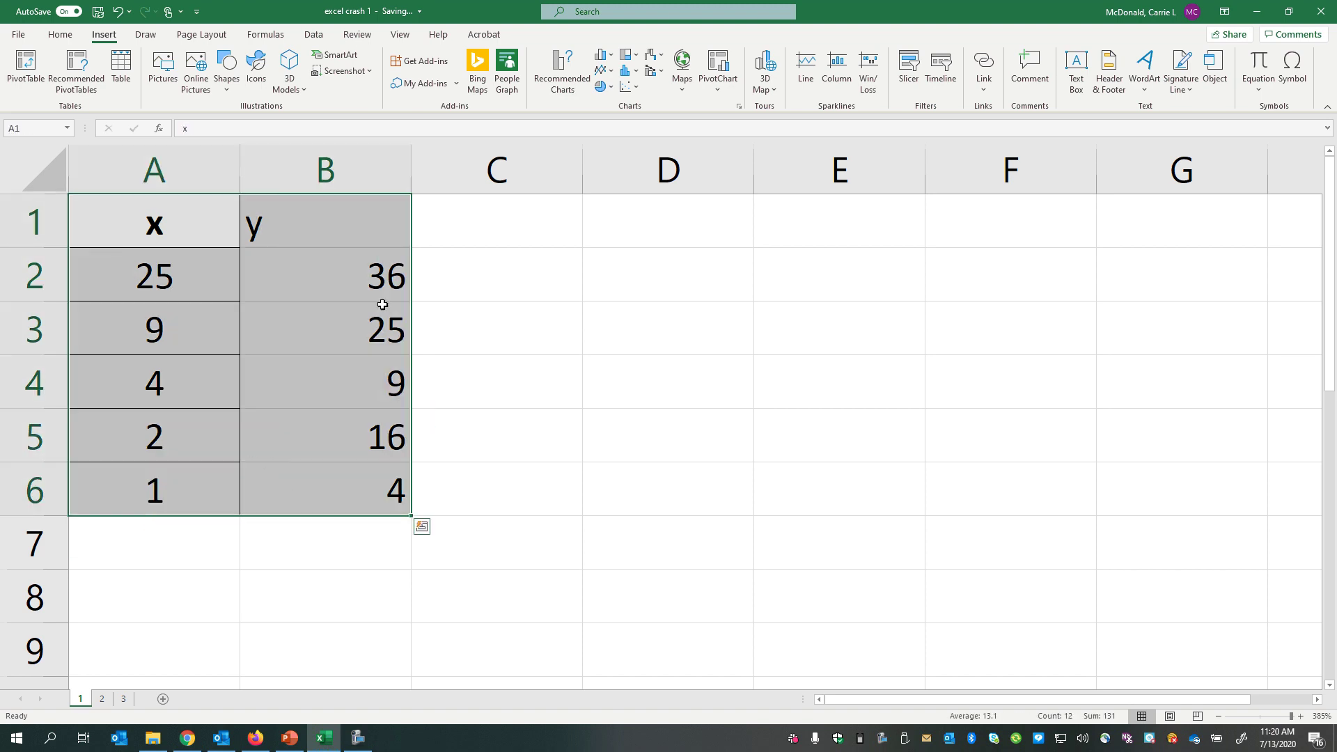
Insert a plain scatter chart of the x and y data
click(626, 88)
click(640, 150)
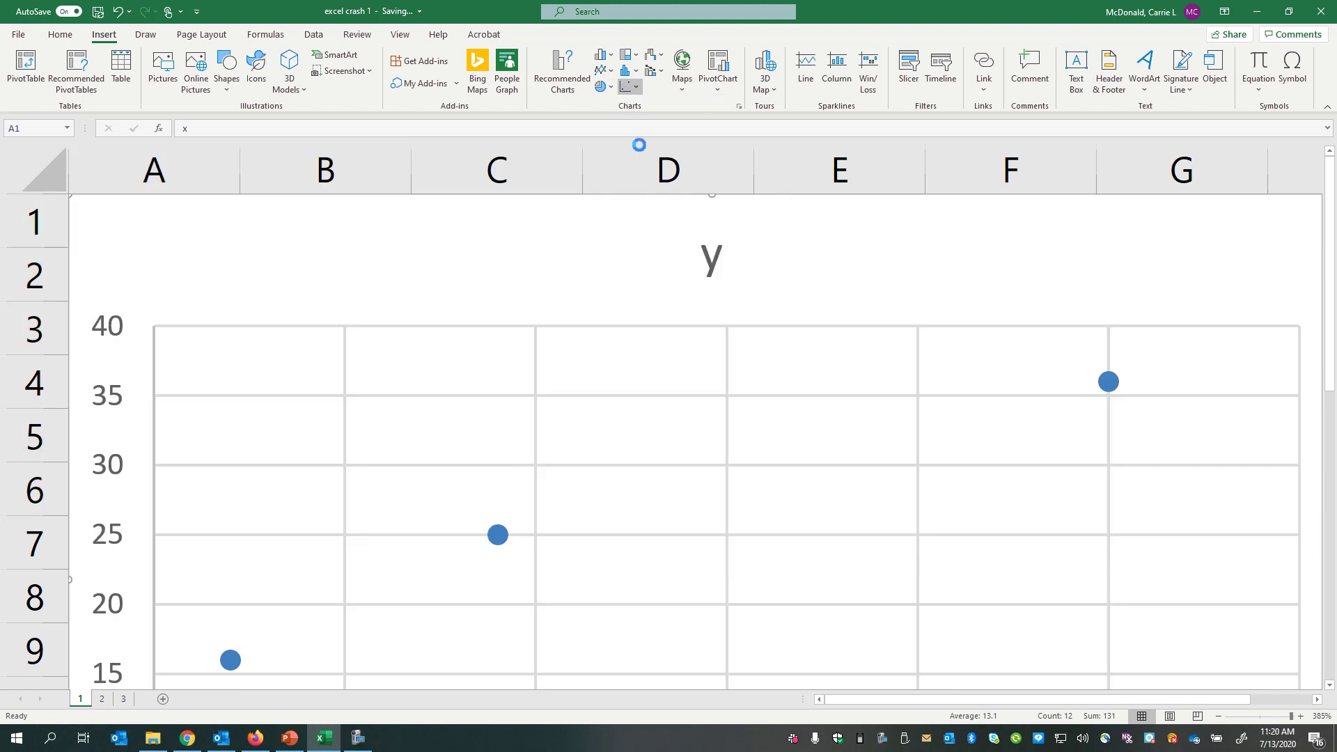
scroll(524, 572, down, 3)
scroll(524, 572, down, 1)
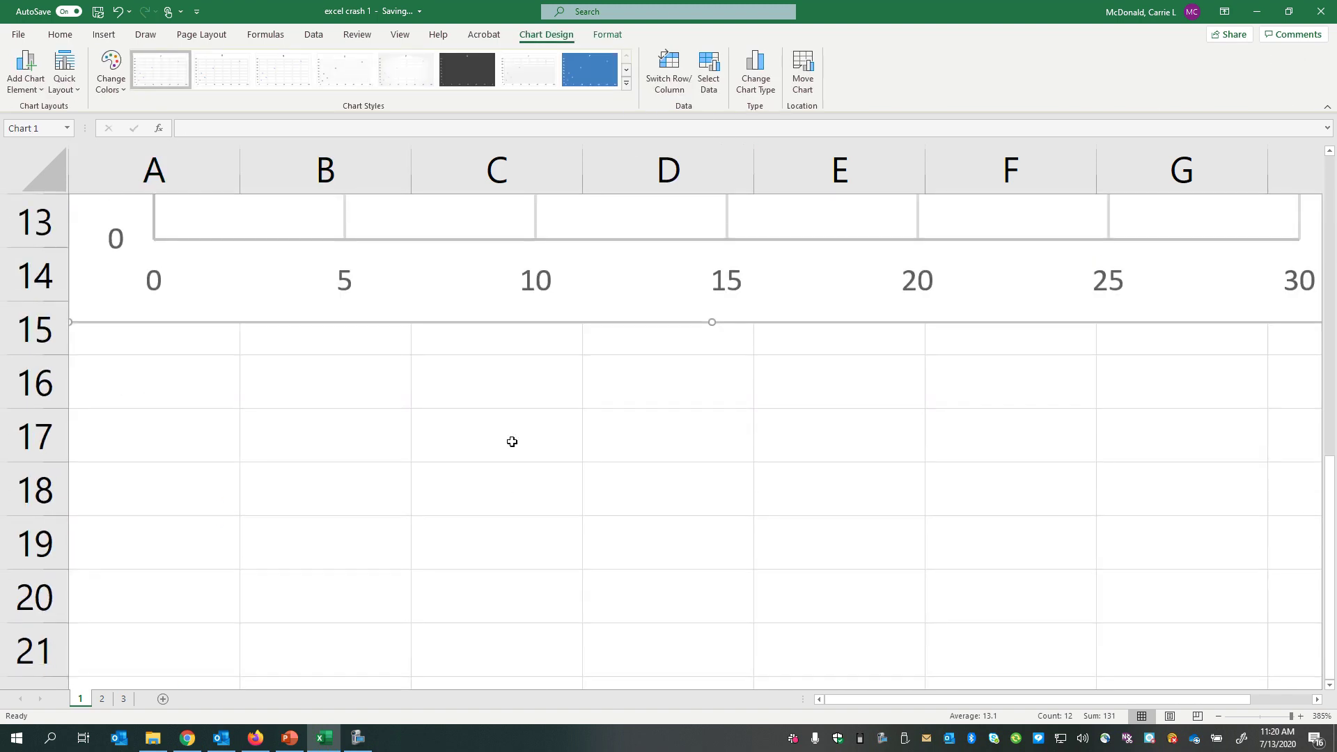
ctrl+scroll(511, 441, down, 7)
ctrl+scroll(506, 475, down, 8)
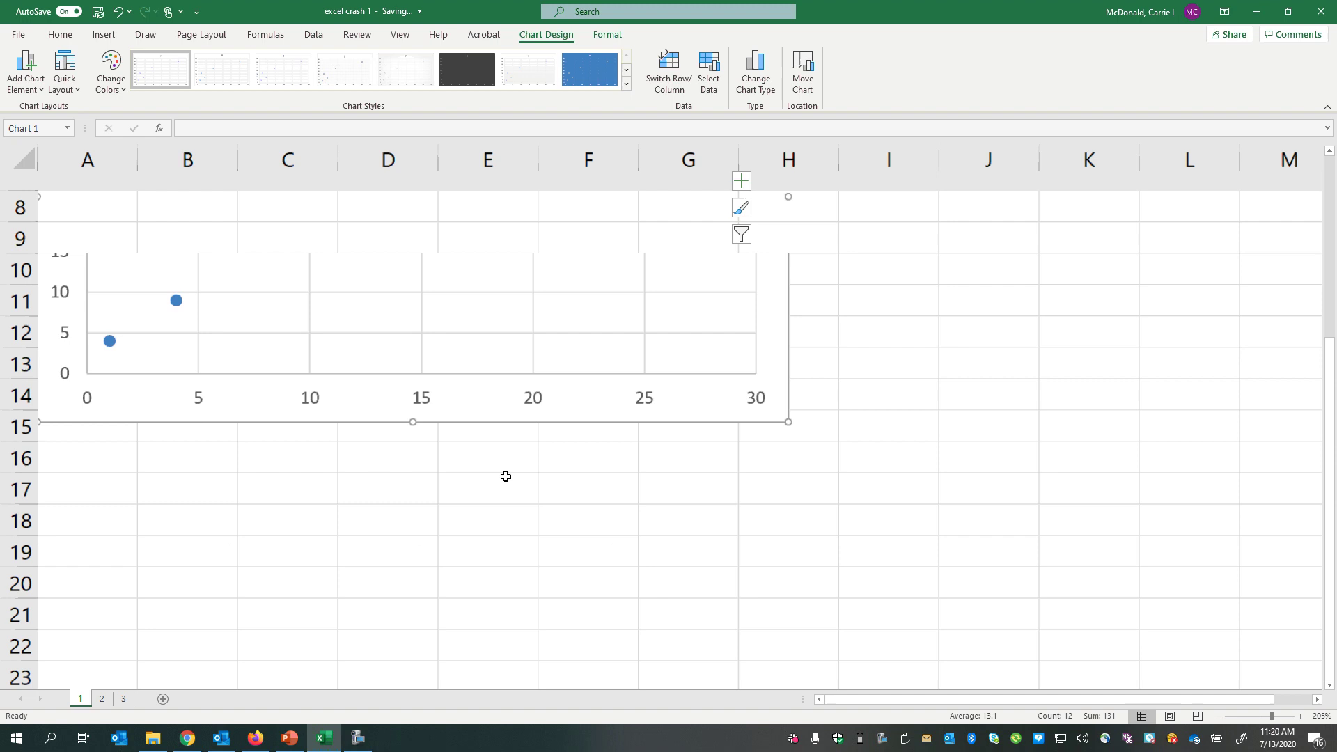
ctrl+scroll(513, 429, down, 3)
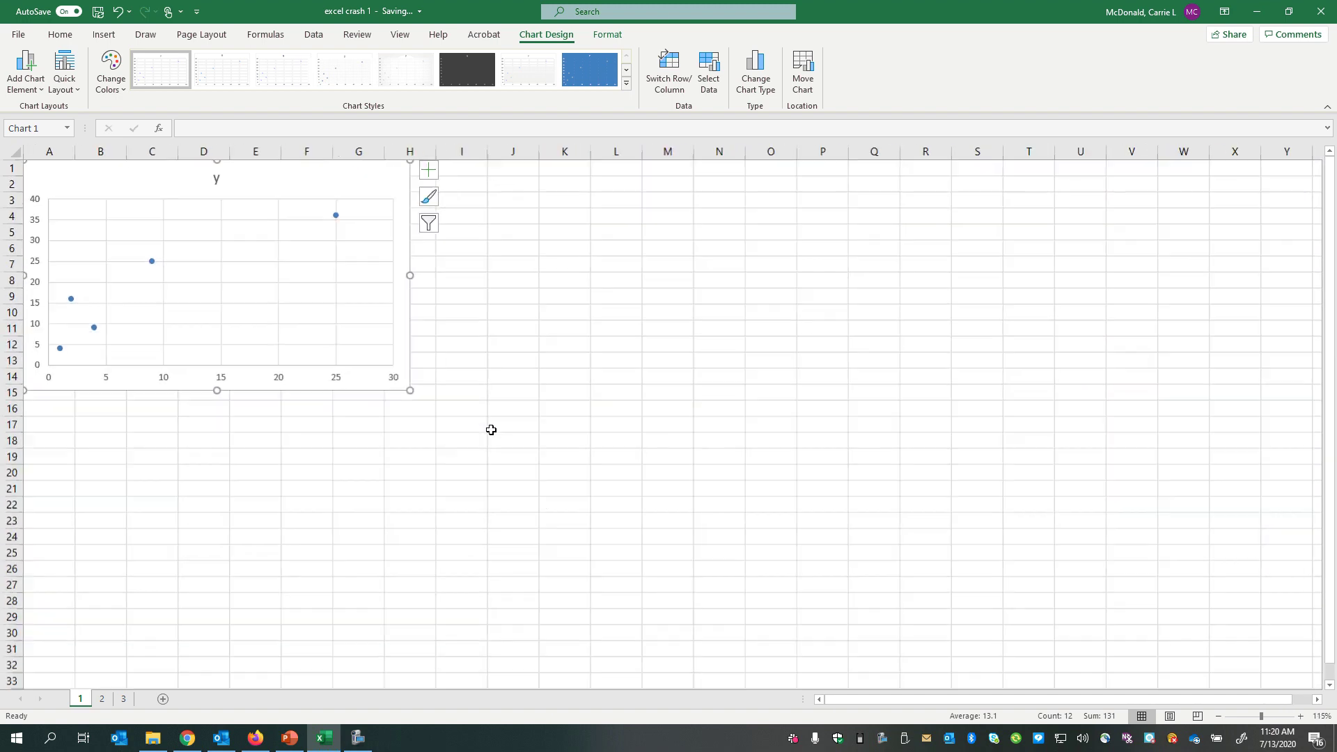
Move the chart to the right of the data table and select its title and plot area
click(307, 328)
drag(354, 335, 335, 320)
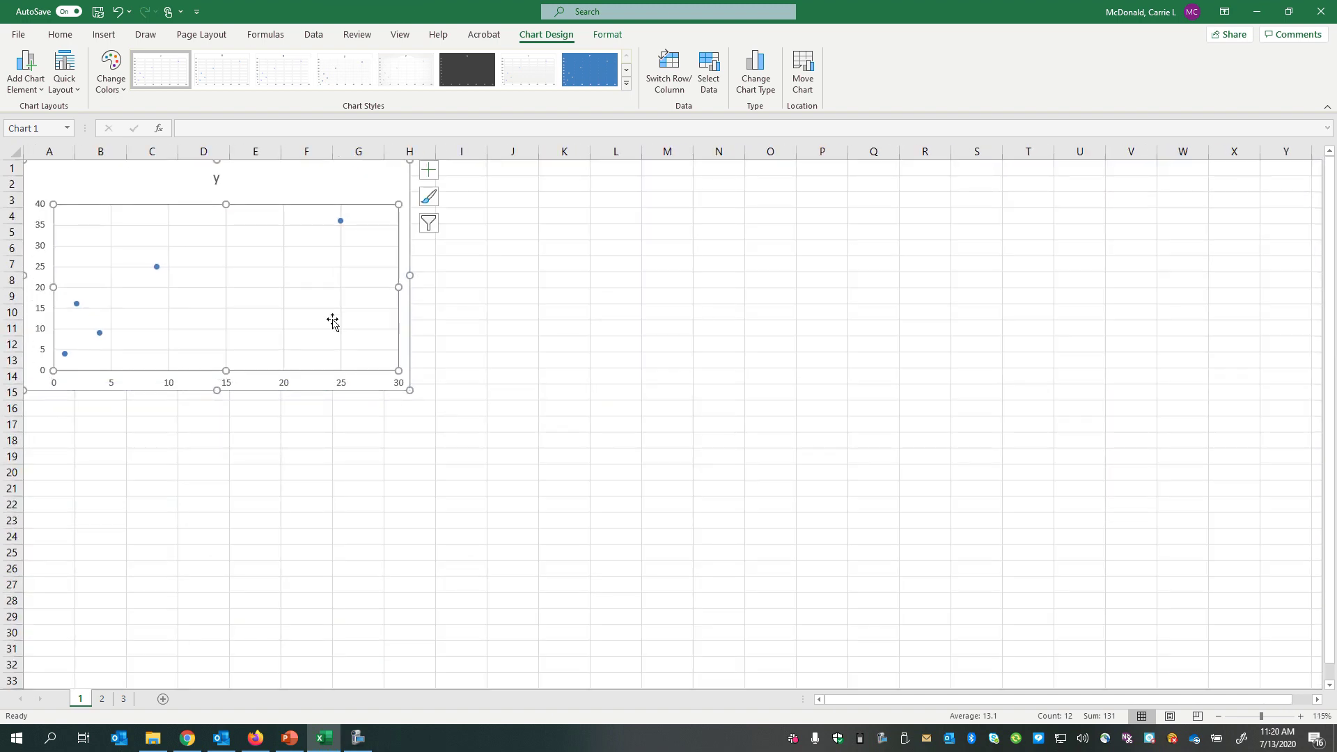
key(ctrl+z)
key(ctrl+z)
drag(400, 245, 557, 254)
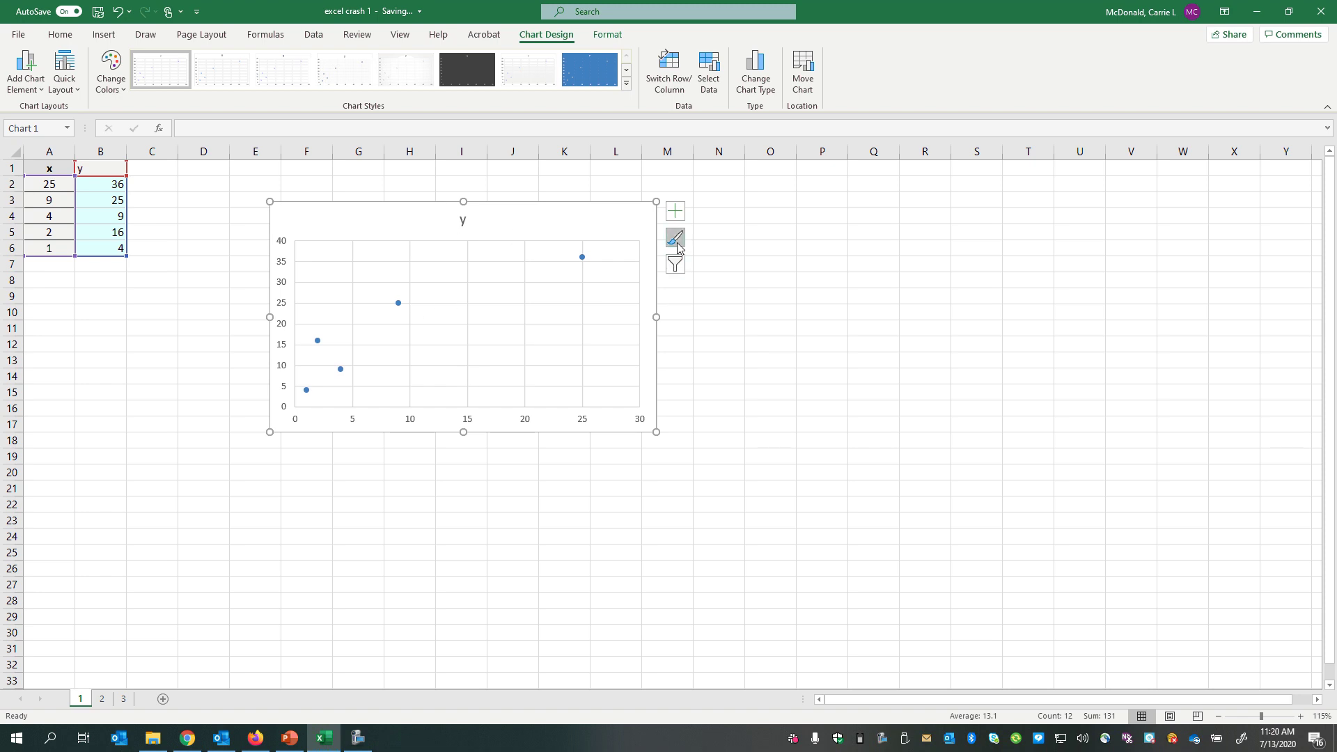
click(463, 222)
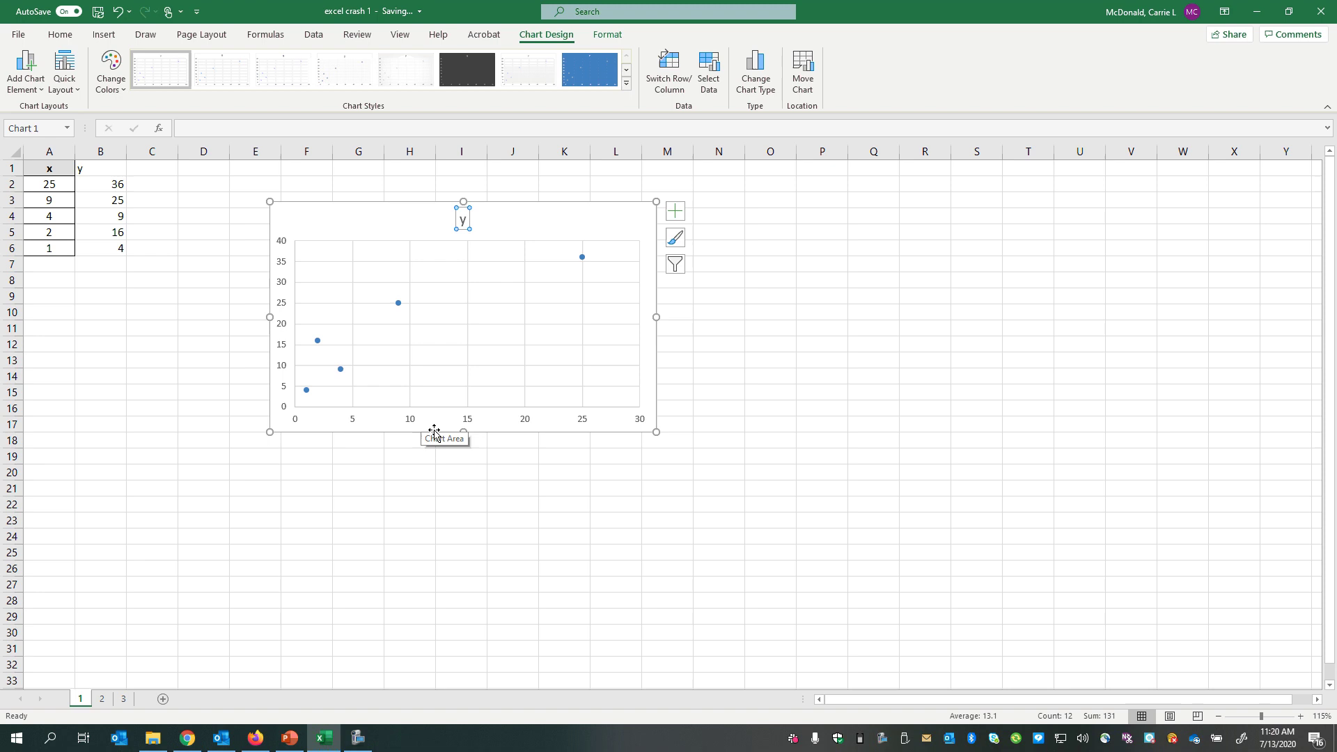
click(337, 382)
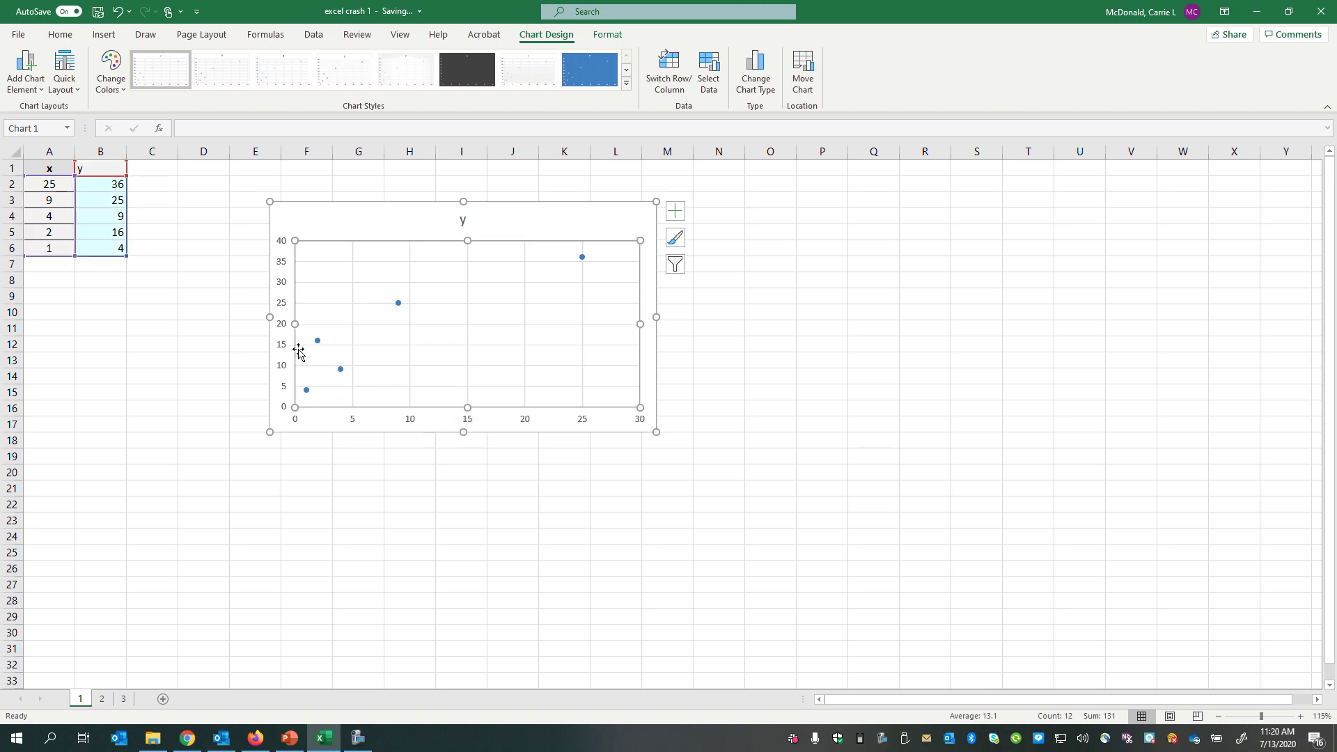
Change A2:A3 to 4 and 1 and B5 to 12, then select the updated chart
click(57, 188)
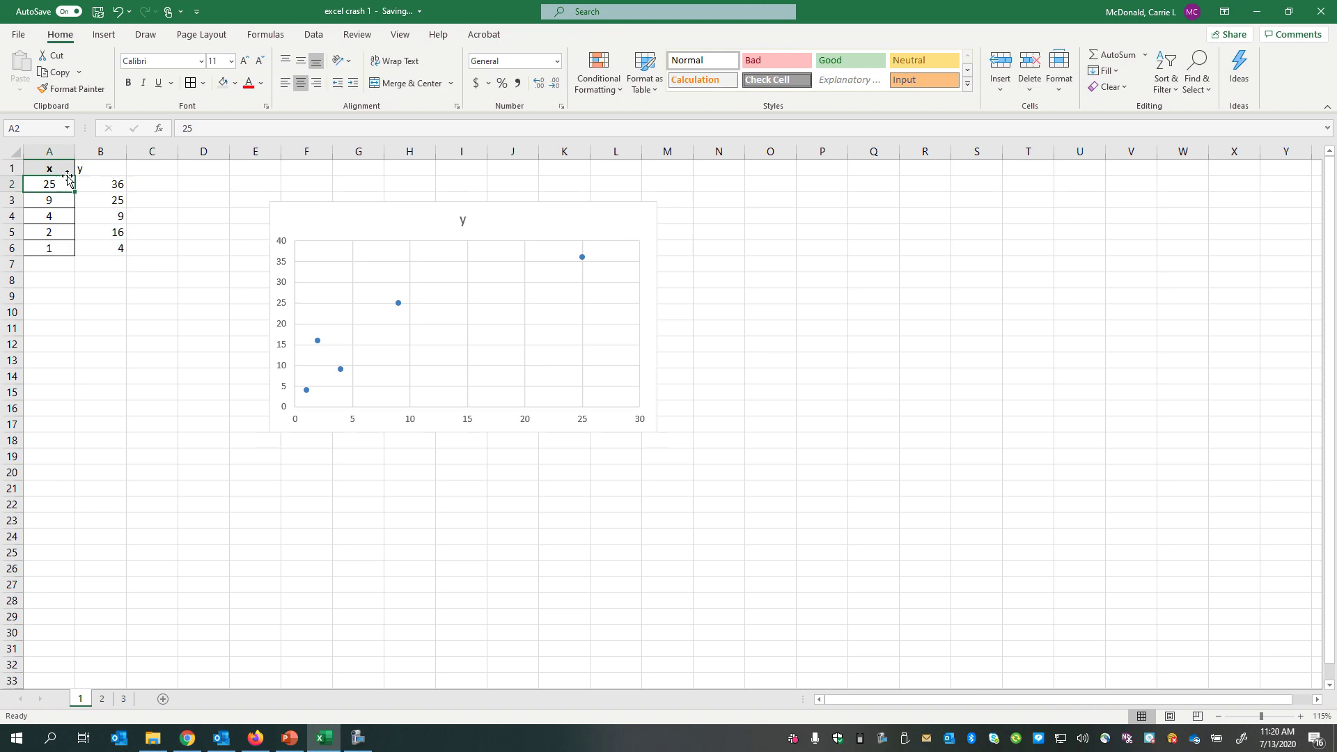
key(ctrl+z)
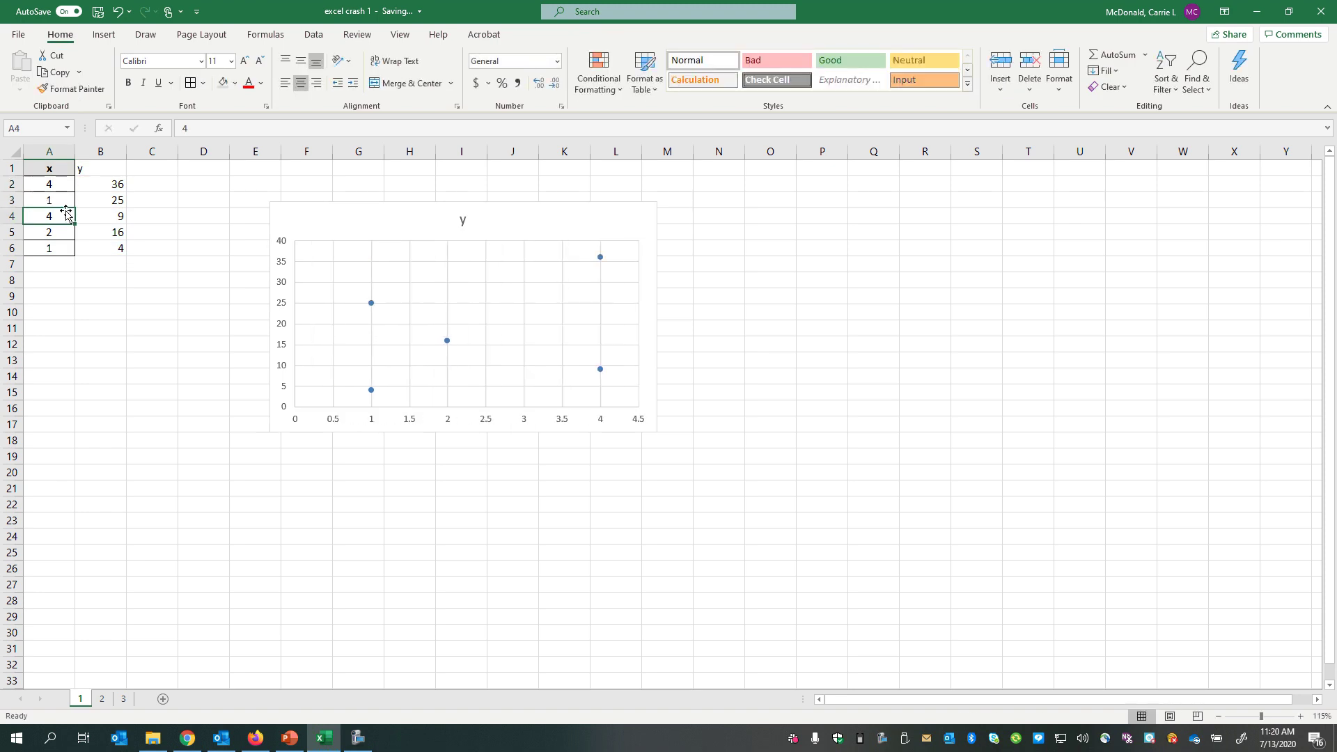
click(99, 231)
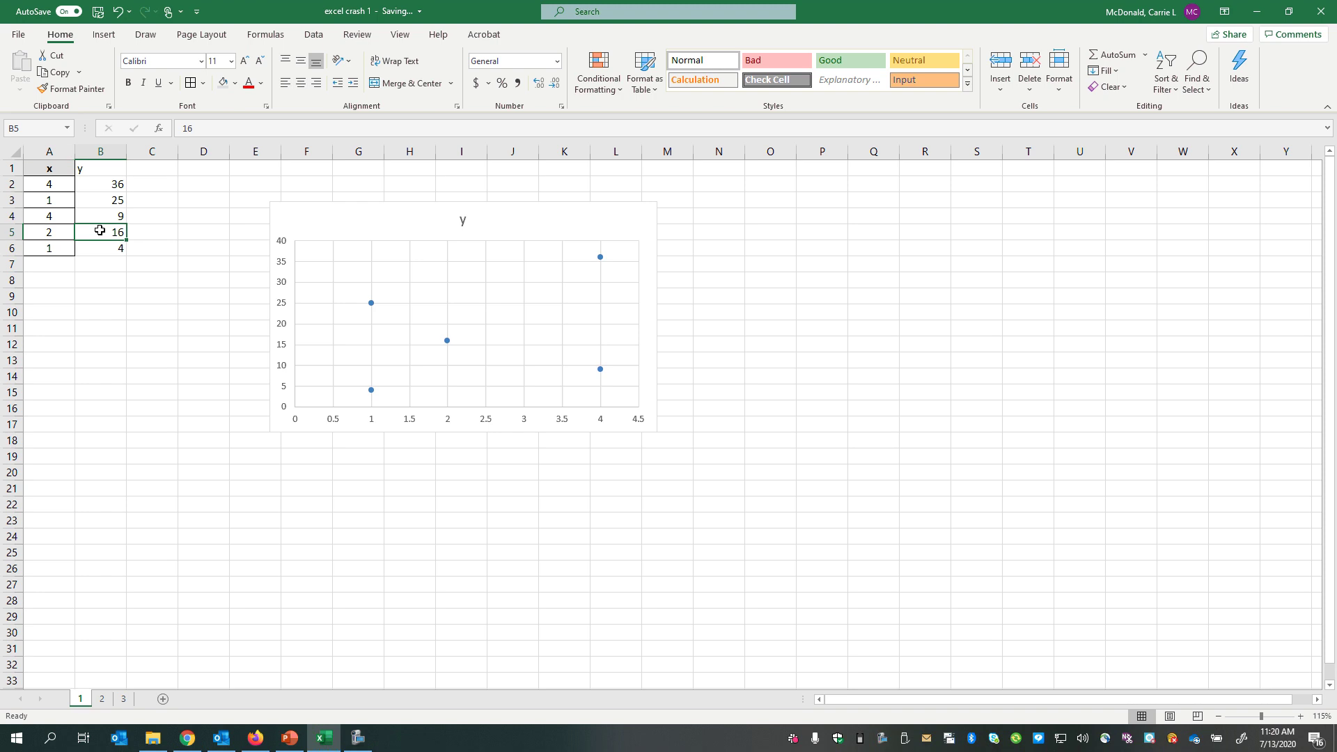
text(12)
key(Return)
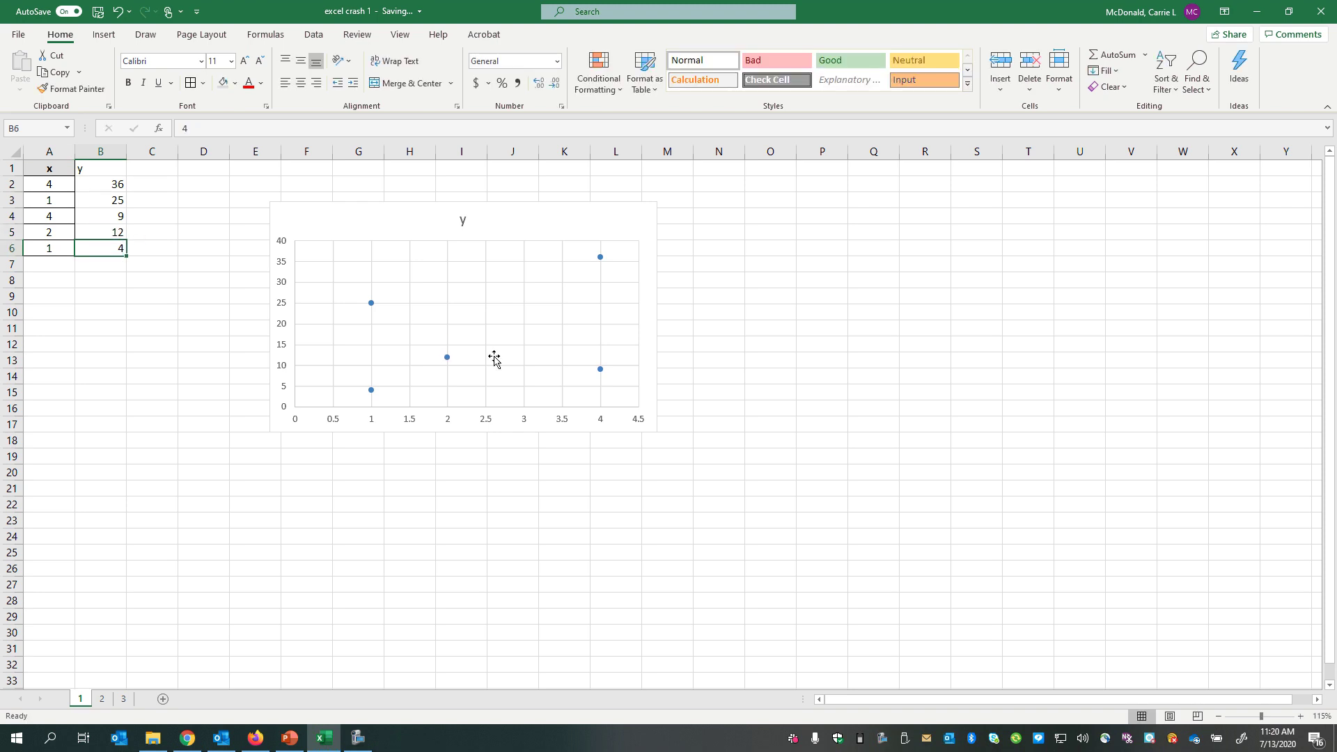
click(348, 385)
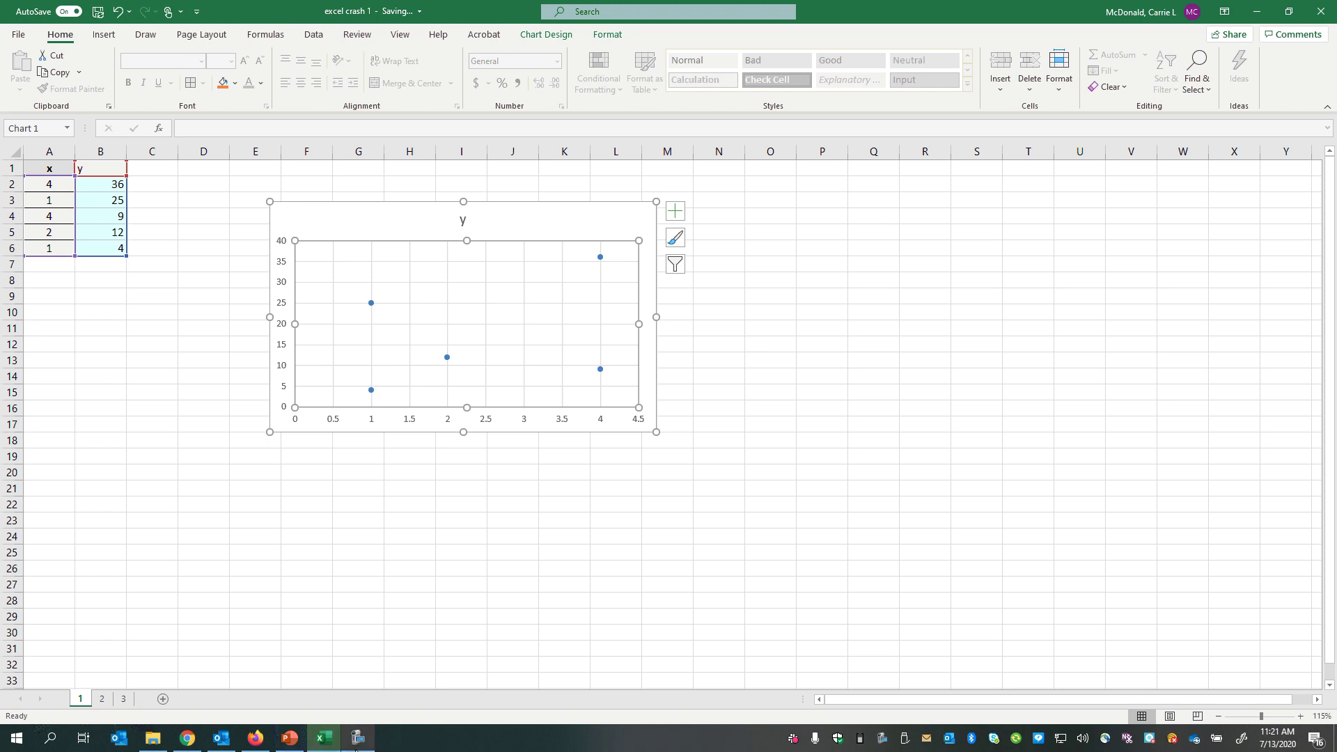
mouse_move(357, 745)
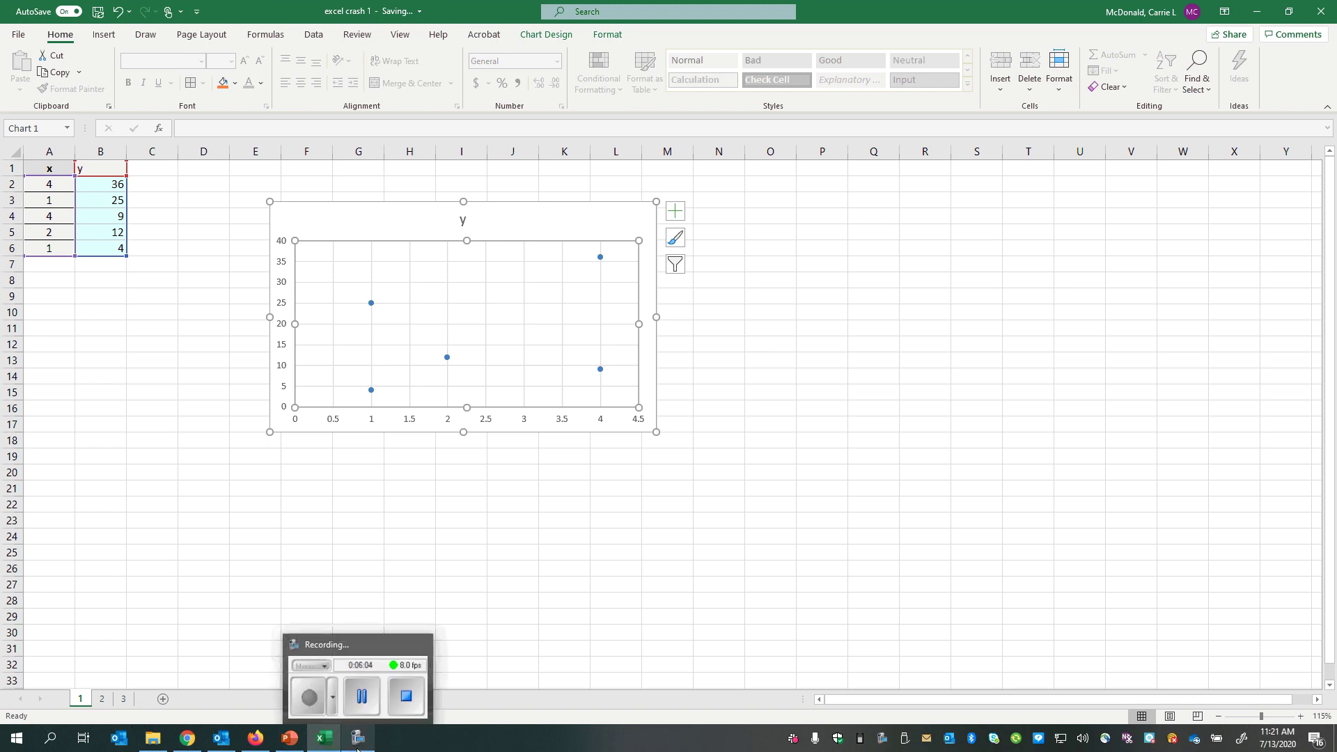